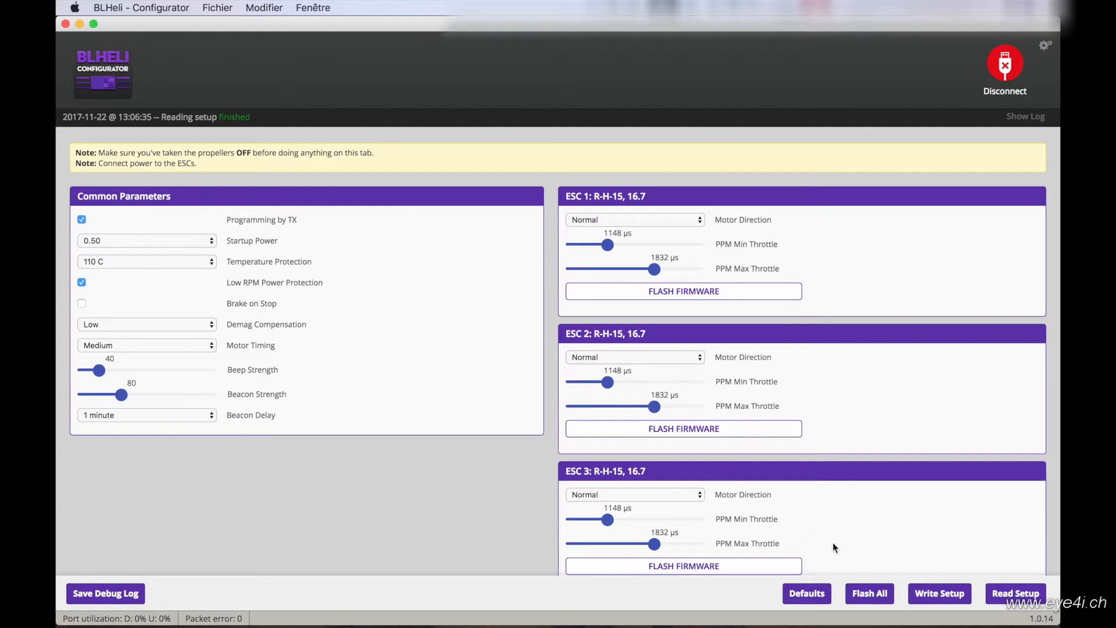
- Flash all ESCs with the R-H-15 firmware, version 16.7 [Official]
{"action": "left_click", "coordinate": [872, 593]}
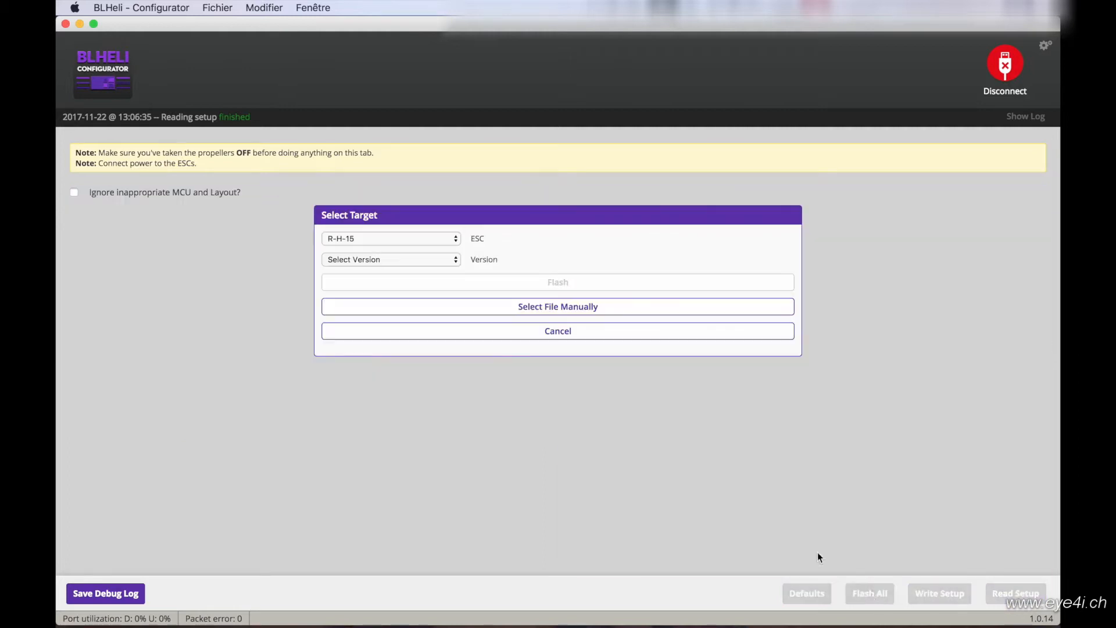
{"action": "left_click", "coordinate": [420, 260]}
{"action": "left_click", "coordinate": [420, 262]}
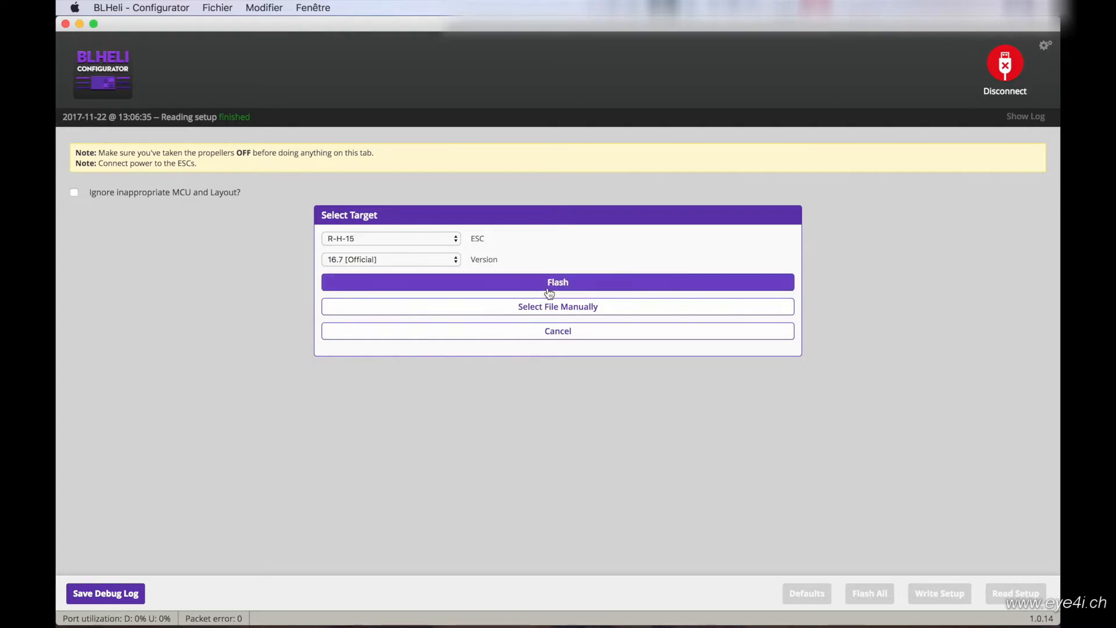
{"action": "left_click", "coordinate": [548, 291]}
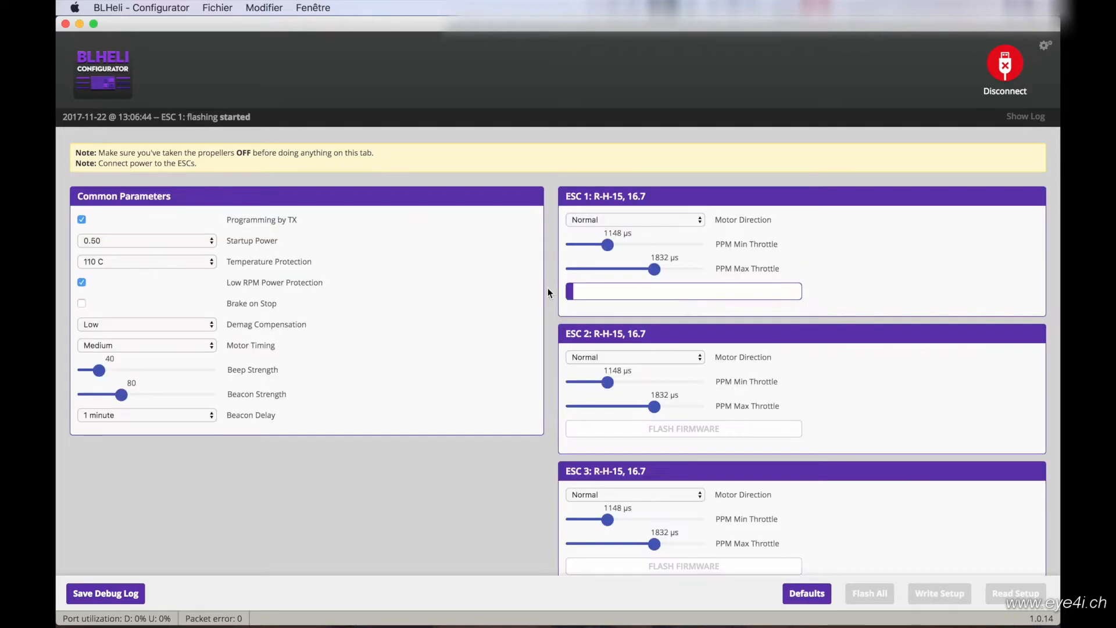
{"action": "scroll", "coordinate": [546, 294], "scroll_direction": "down", "scroll_amount": 3}
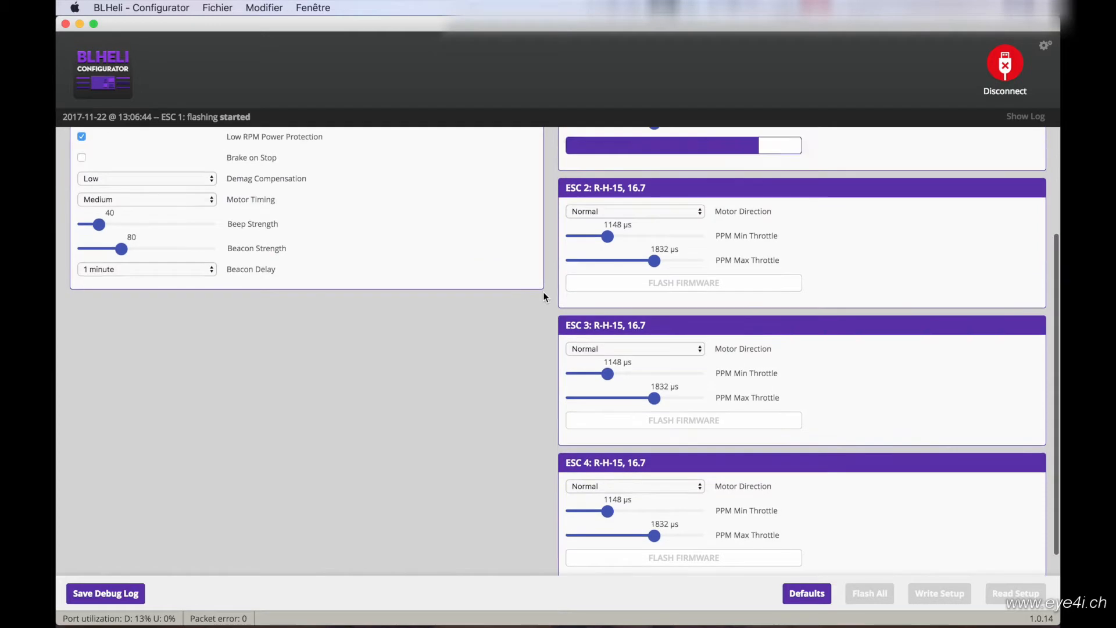
{"action": "scroll", "coordinate": [703, 291], "scroll_direction": "down", "scroll_amount": 1}
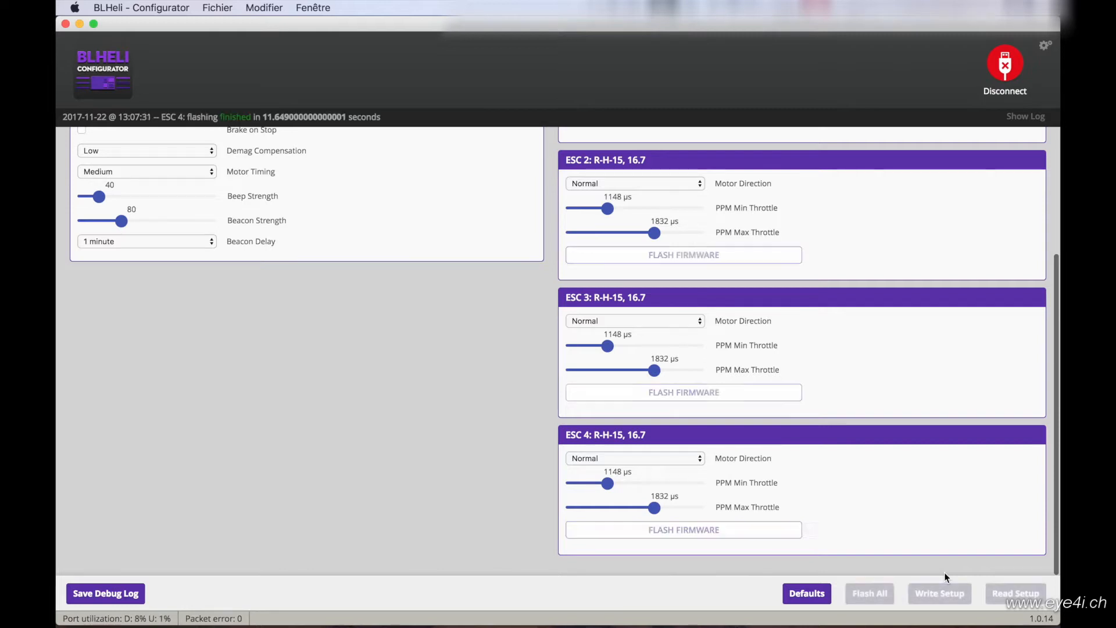
- Write the setup to the ESCs and read it back
{"action": "left_click", "coordinate": [942, 594]}
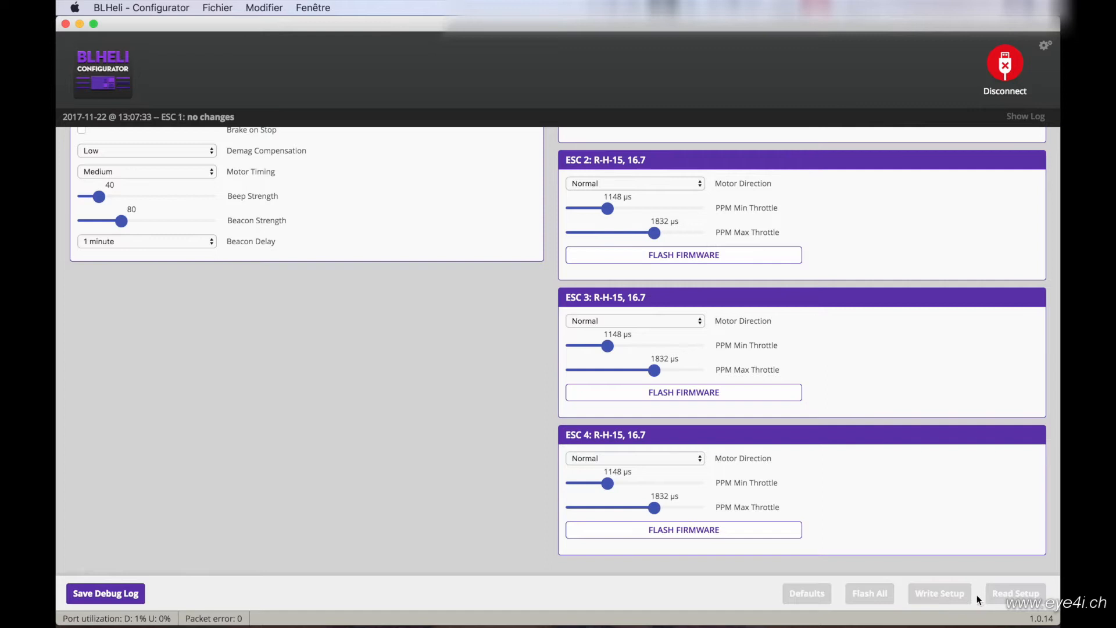
{"action": "left_click", "coordinate": [1007, 598]}
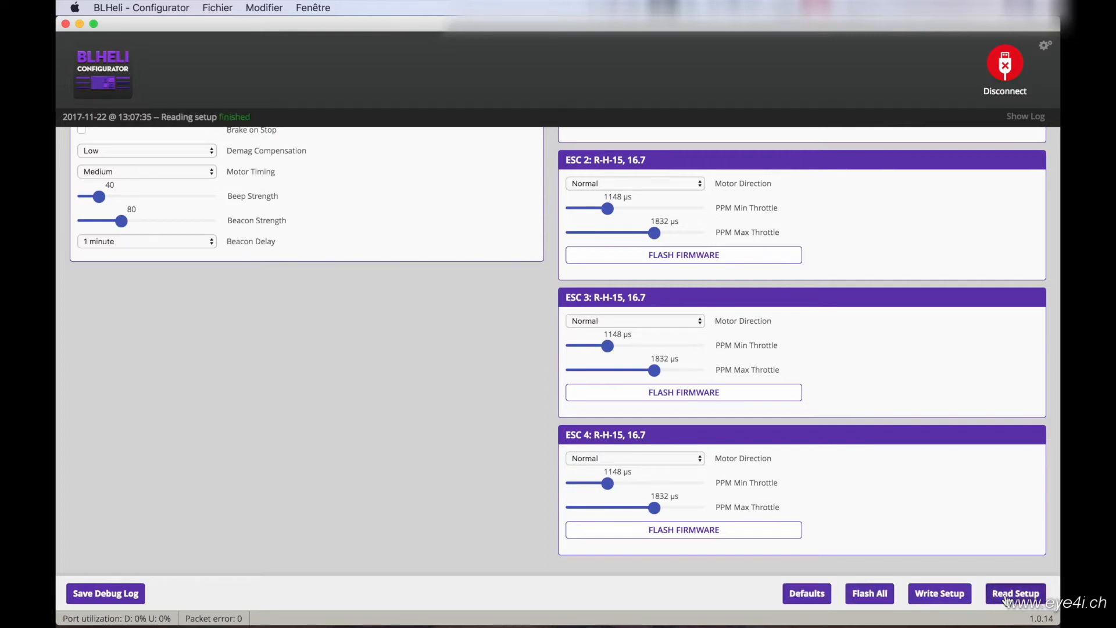
- Disconnect from the ESCs, switch to Betaflight Configurator, and connect to the flight controller to calibrate its accelerometer
{"action": "left_click", "coordinate": [1009, 75]}
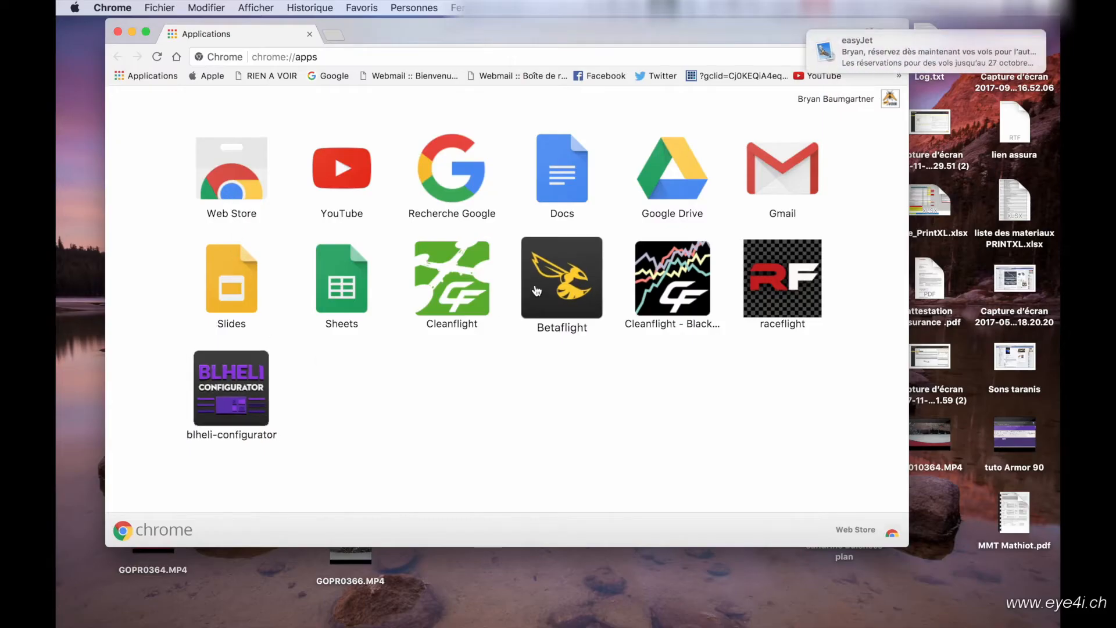
{"action": "left_click", "coordinate": [237, 391]}
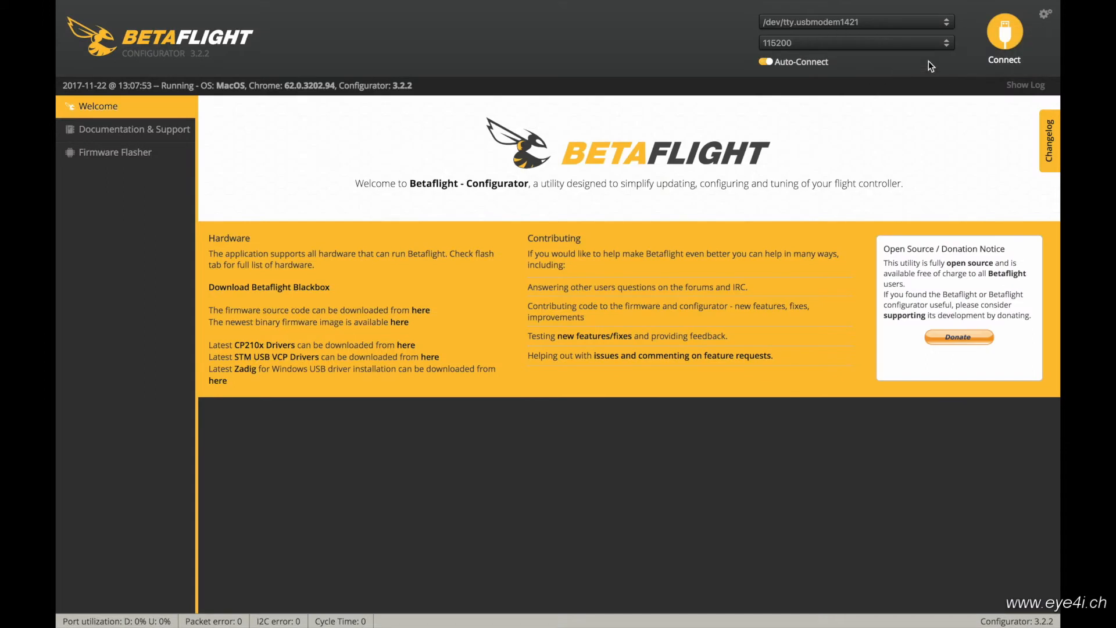
{"action": "left_click", "coordinate": [1011, 35]}
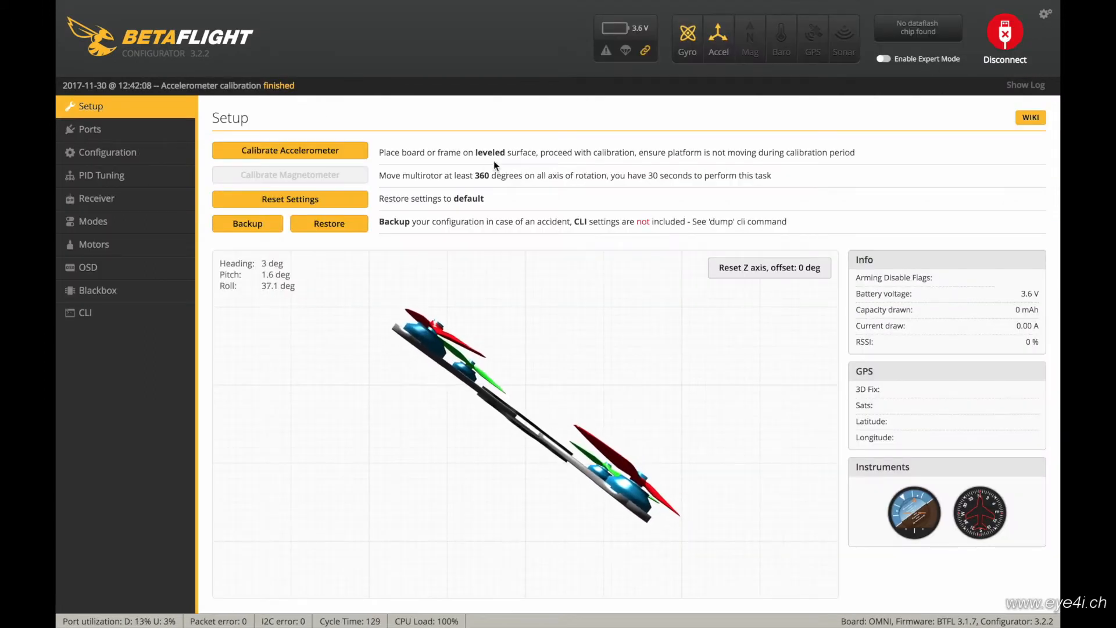
{"action": "left_click", "coordinate": [340, 153]}
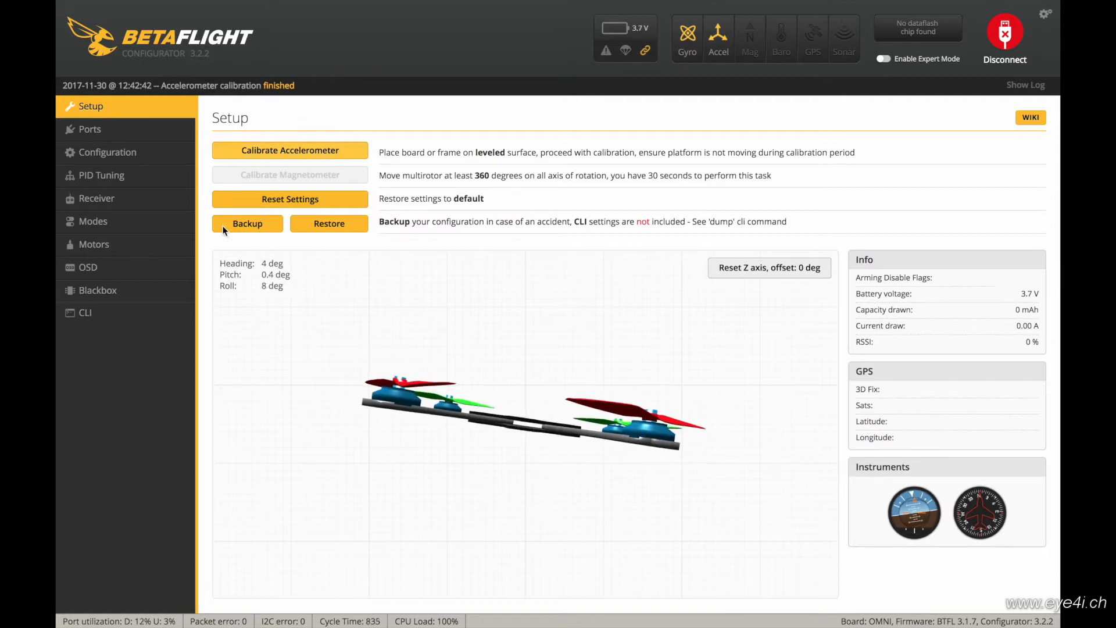
- In the flight controller's configuration, disable BLACKBOX and enable AIRMODE, saving the changes with a reboot
{"action": "left_click", "coordinate": [126, 135]}
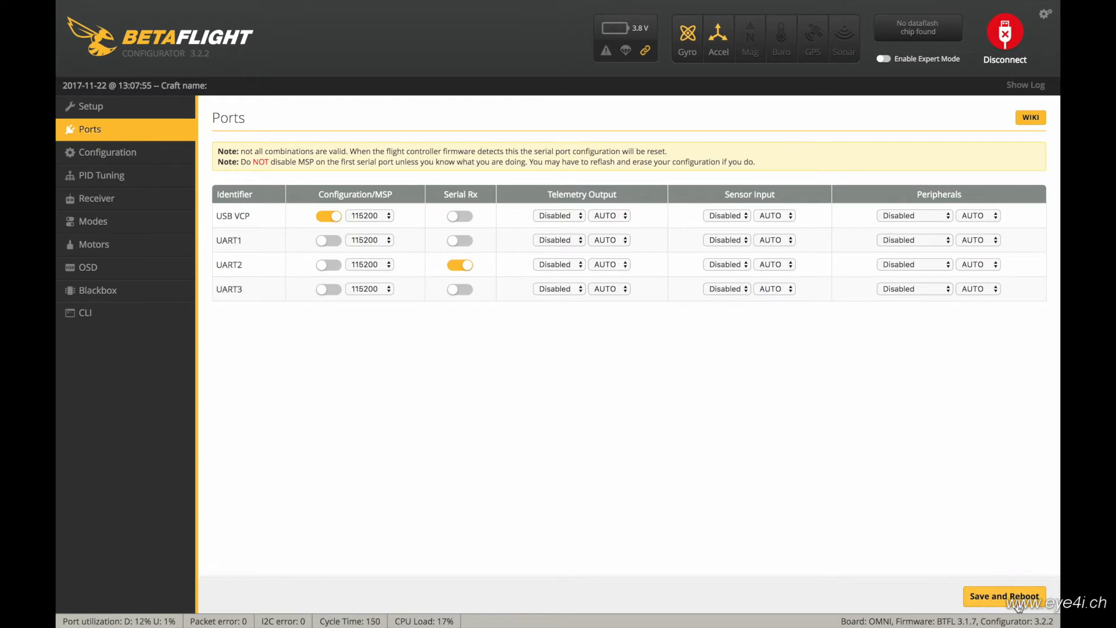
{"action": "left_click", "coordinate": [152, 154]}
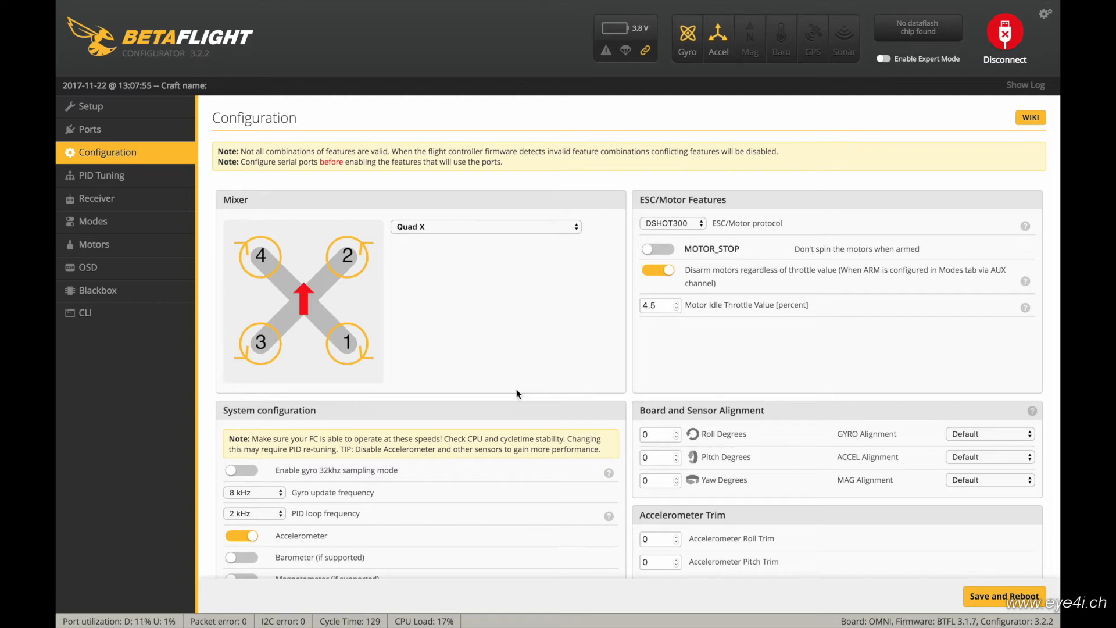
{"action": "scroll", "coordinate": [517, 393], "scroll_direction": "down", "scroll_amount": 5}
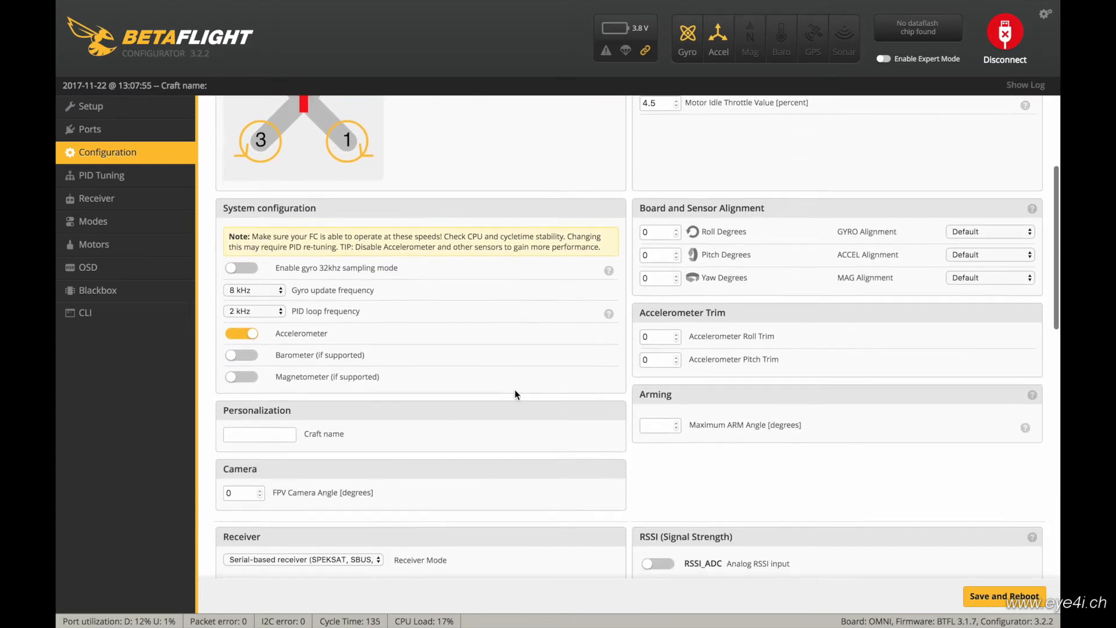
{"action": "scroll", "coordinate": [515, 394], "scroll_direction": "down", "scroll_amount": 5}
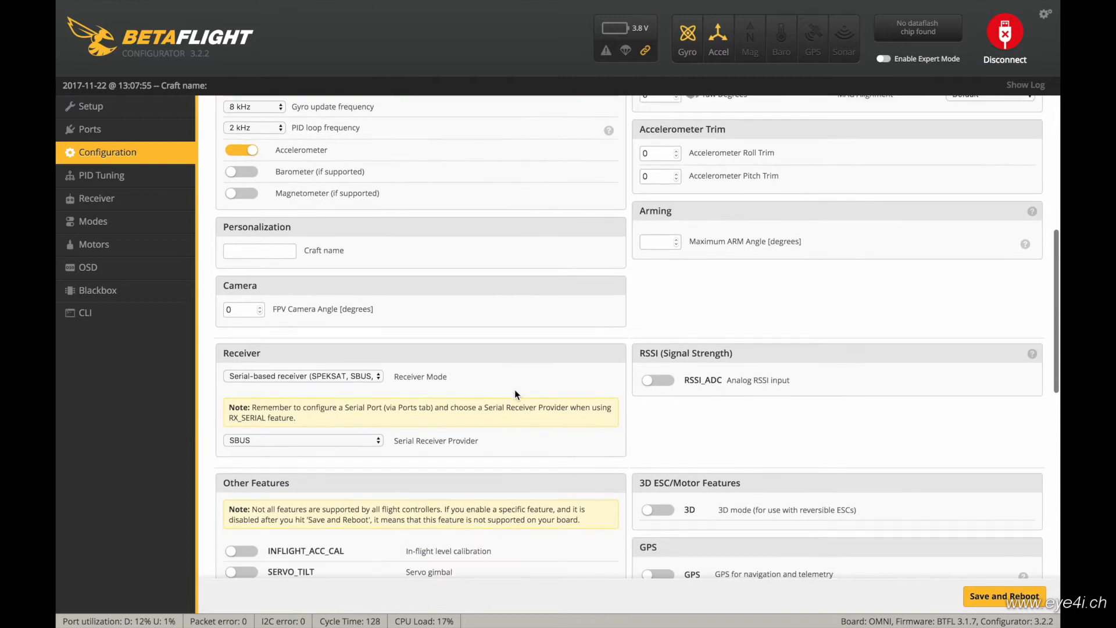
{"action": "scroll", "coordinate": [514, 394], "scroll_direction": "down", "scroll_amount": 5}
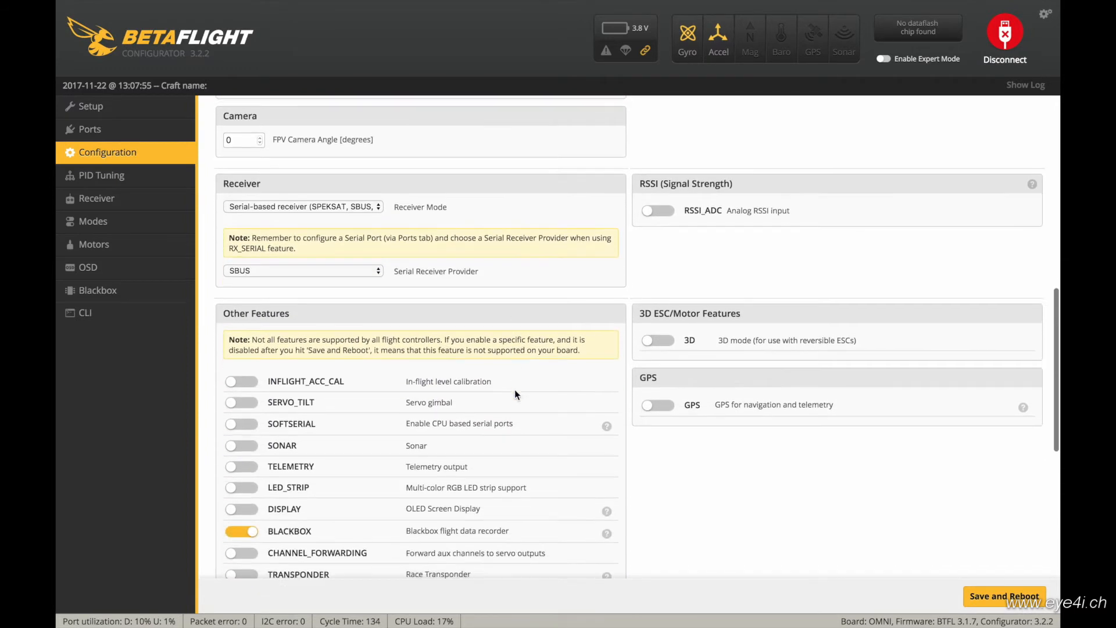
{"action": "scroll", "coordinate": [514, 394], "scroll_direction": "down", "scroll_amount": 1}
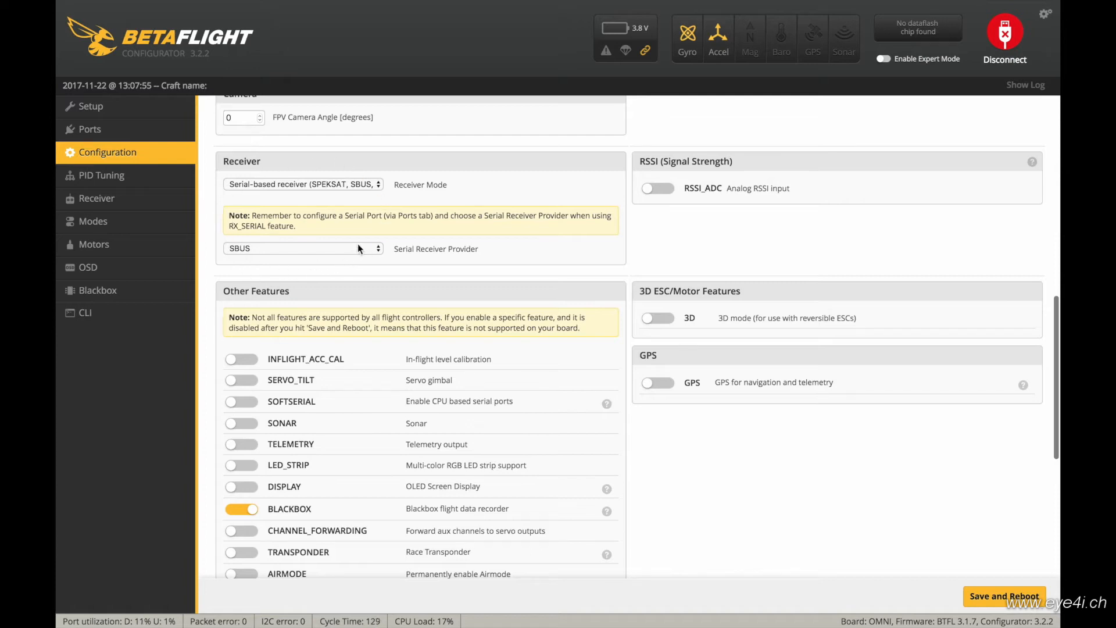
{"action": "left_click", "coordinate": [252, 512]}
{"action": "scroll", "coordinate": [256, 509], "scroll_direction": "down", "scroll_amount": 5}
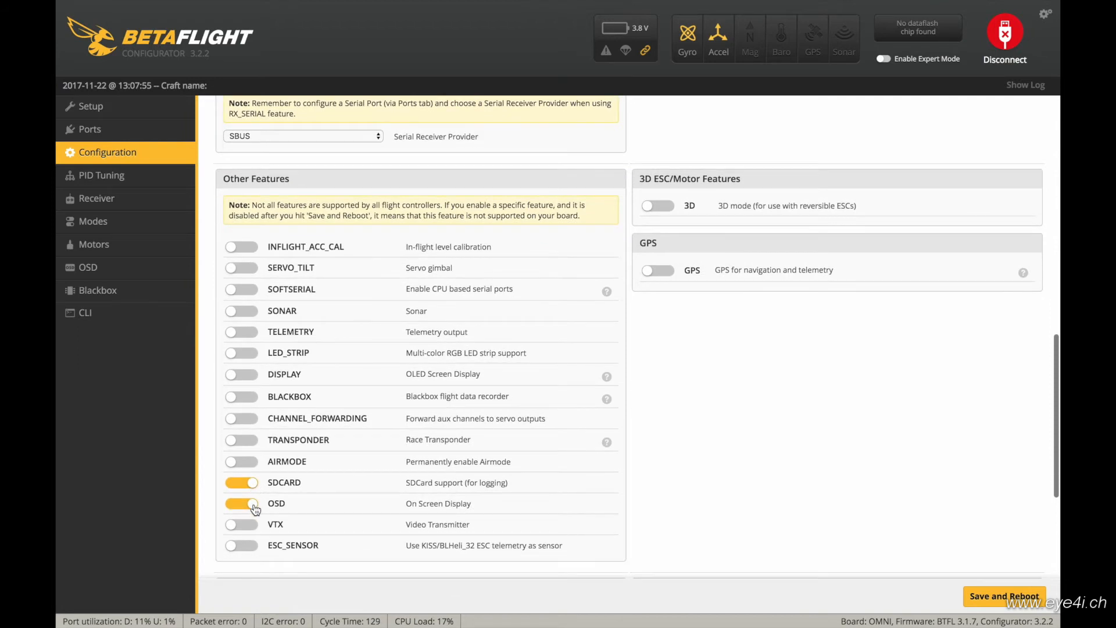
{"action": "left_click", "coordinate": [252, 415]}
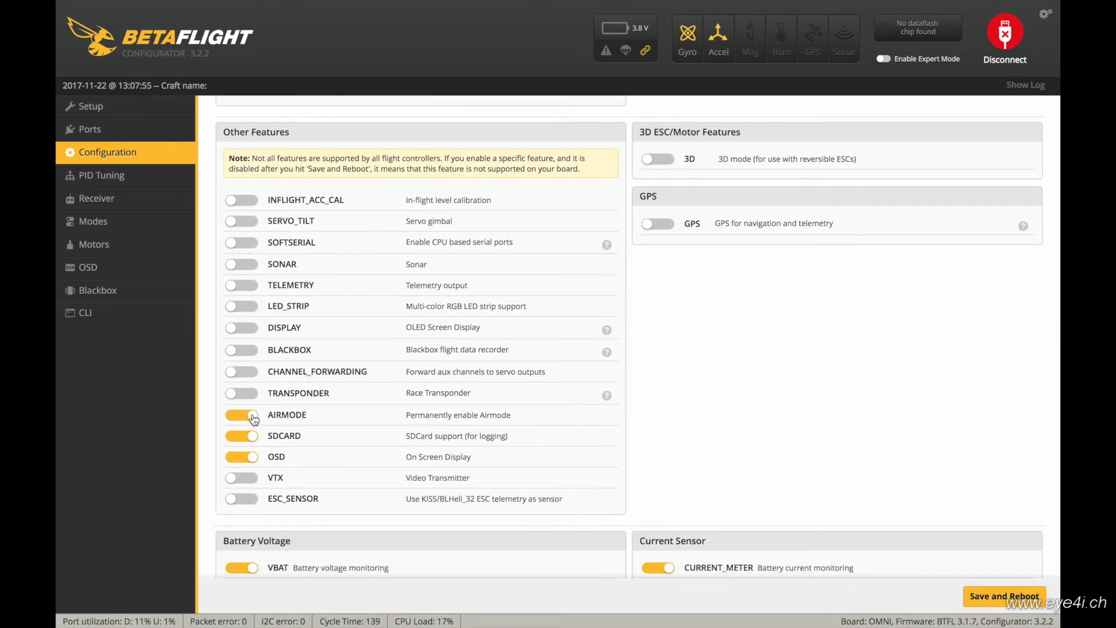
{"action": "scroll", "coordinate": [253, 419], "scroll_direction": "down", "scroll_amount": 5}
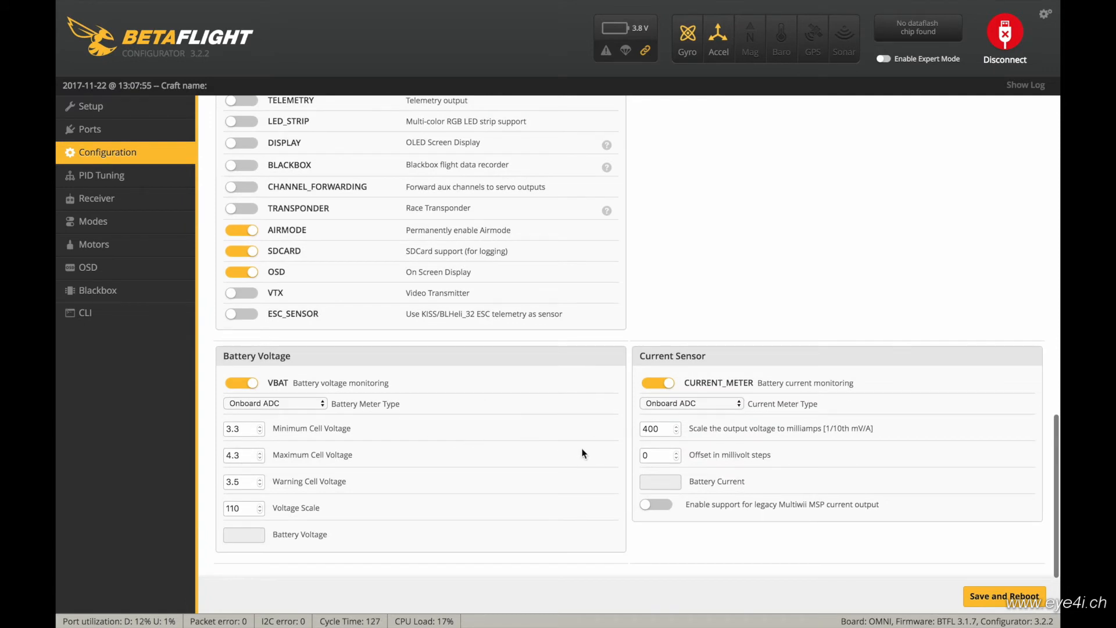
{"action": "left_click", "coordinate": [1001, 596]}
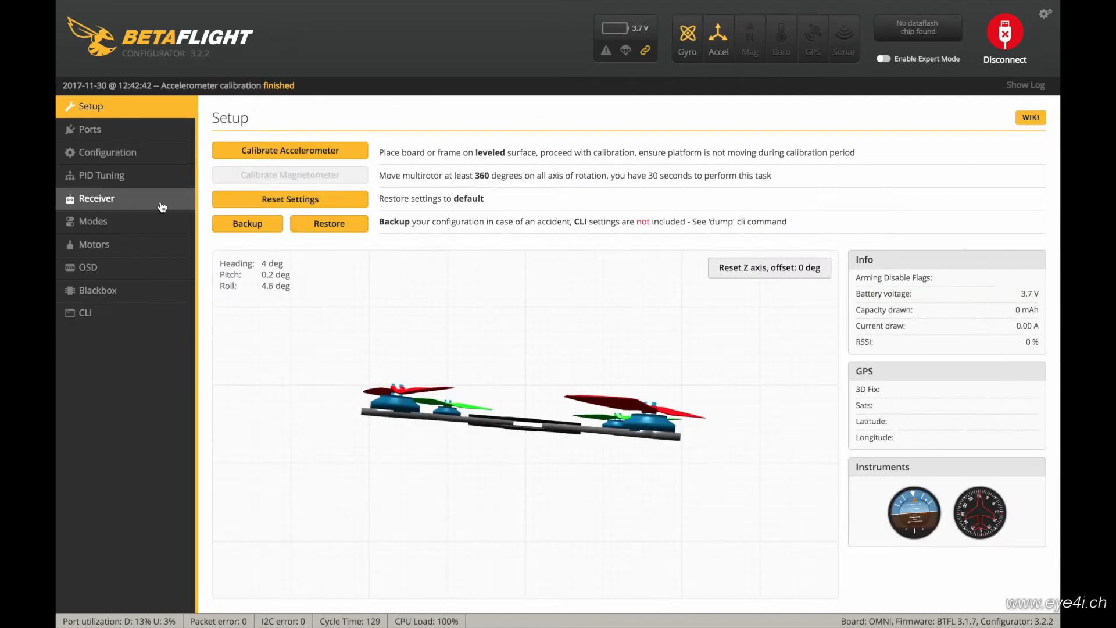
- Set the receiver's channel map to FrSky / Futaba / Hitec and save the settings
{"action": "left_click", "coordinate": [156, 200]}
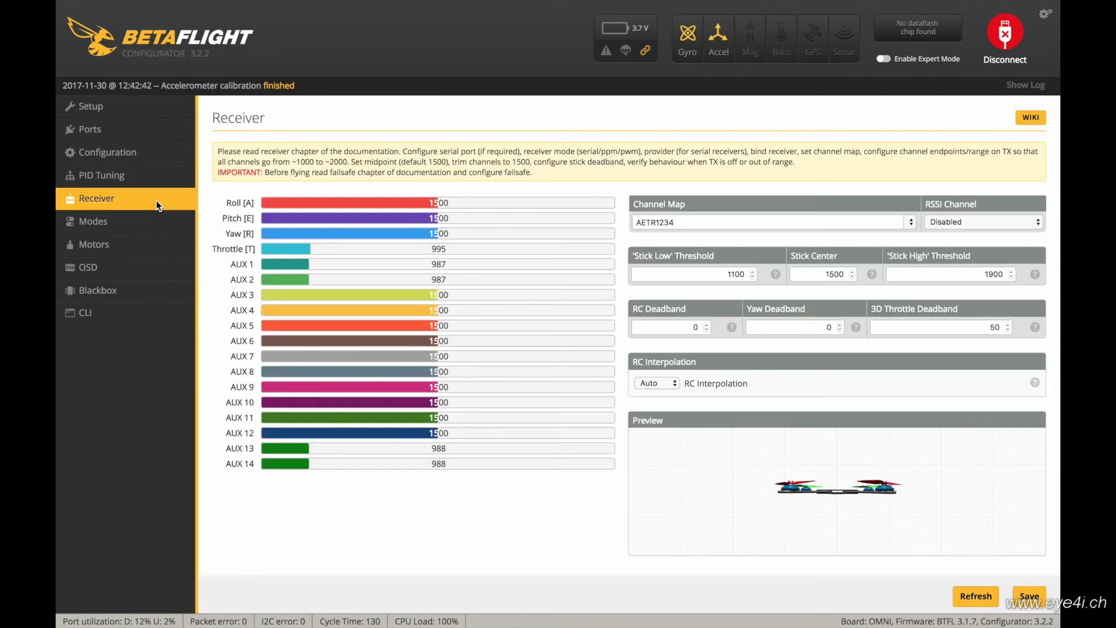
{"action": "left_click", "coordinate": [910, 223]}
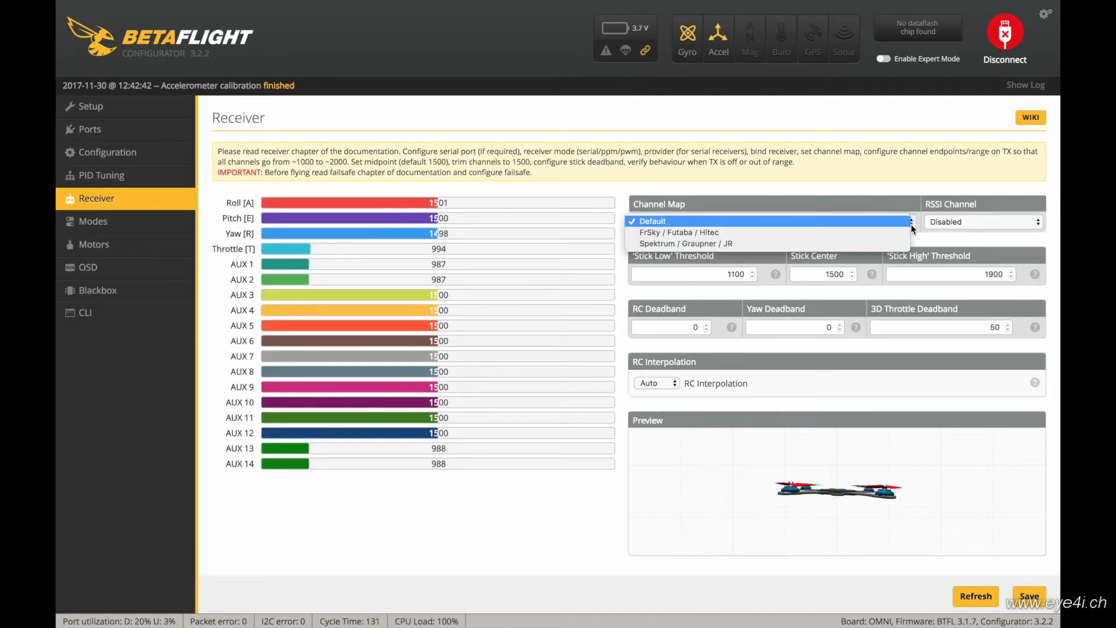
{"action": "left_click", "coordinate": [675, 232]}
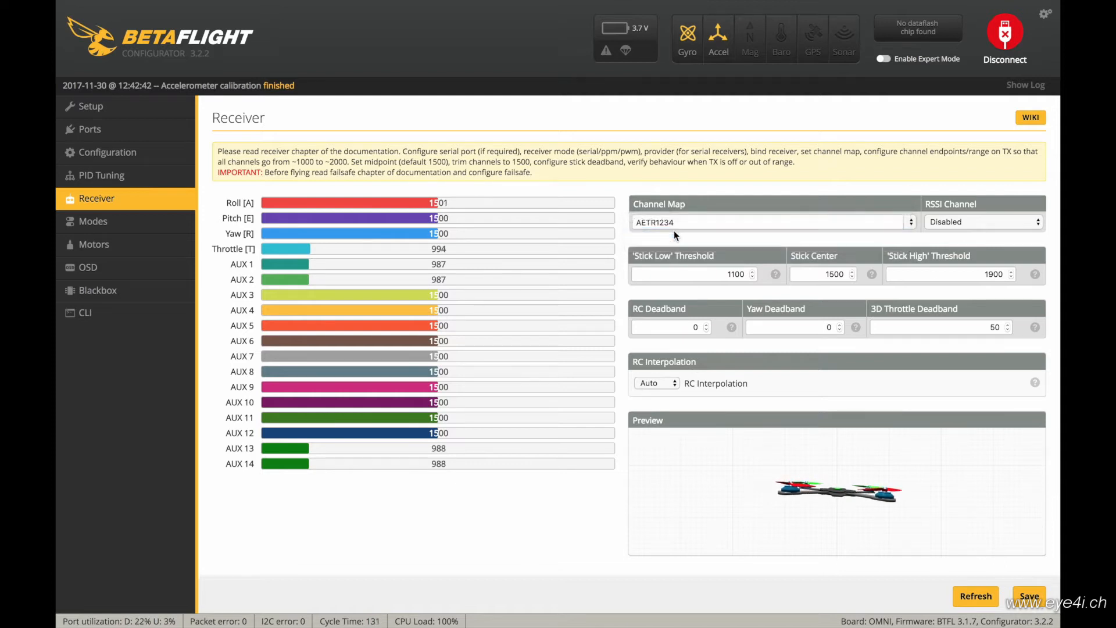
{"action": "left_click", "coordinate": [1029, 599]}
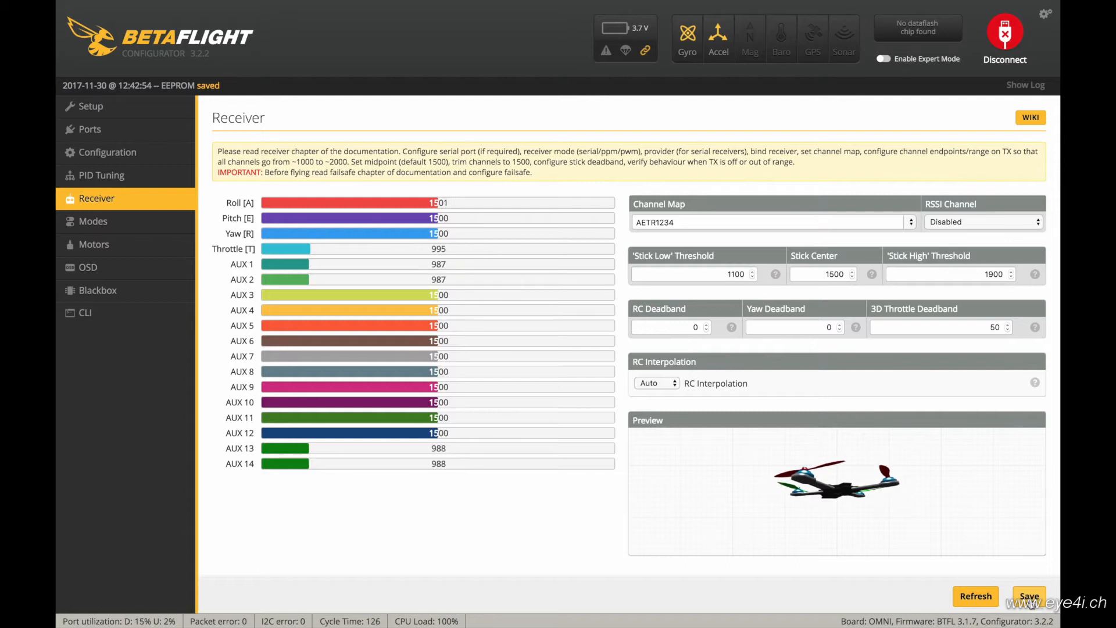
{"action": "left_click", "coordinate": [1036, 600]}
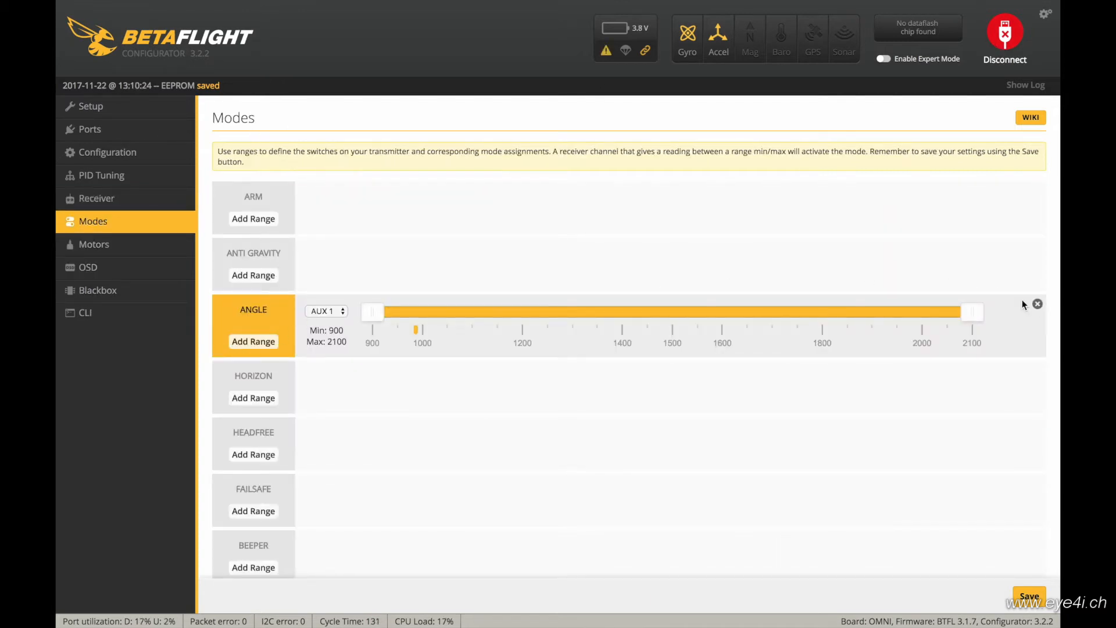
- Add an ARM mode range on AUX 1 covering 1300 to 2100
{"action": "left_click", "coordinate": [255, 220]}
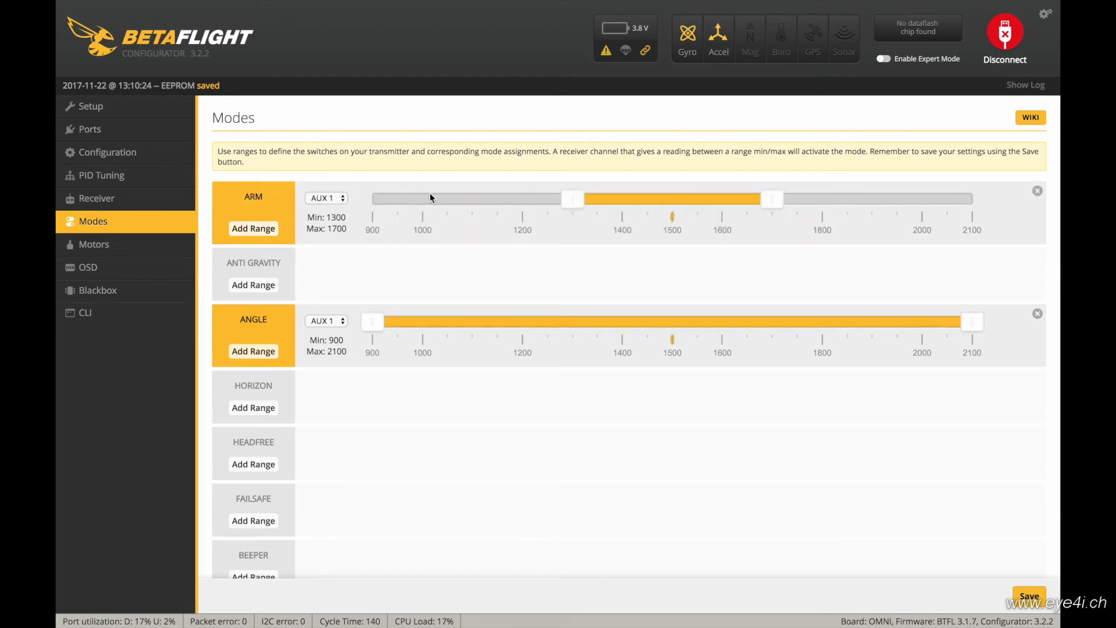
{"action": "scroll", "coordinate": [430, 193], "scroll_direction": "down", "scroll_amount": 1}
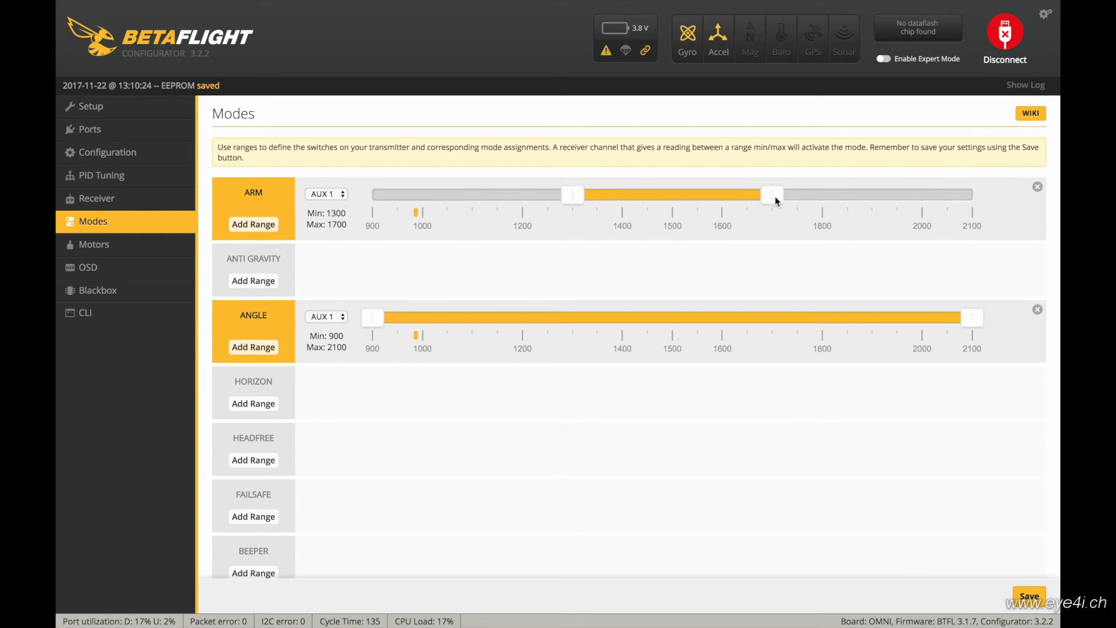
{"action": "left_click_drag", "start_coordinate": [774, 196], "coordinate": [950, 193]}
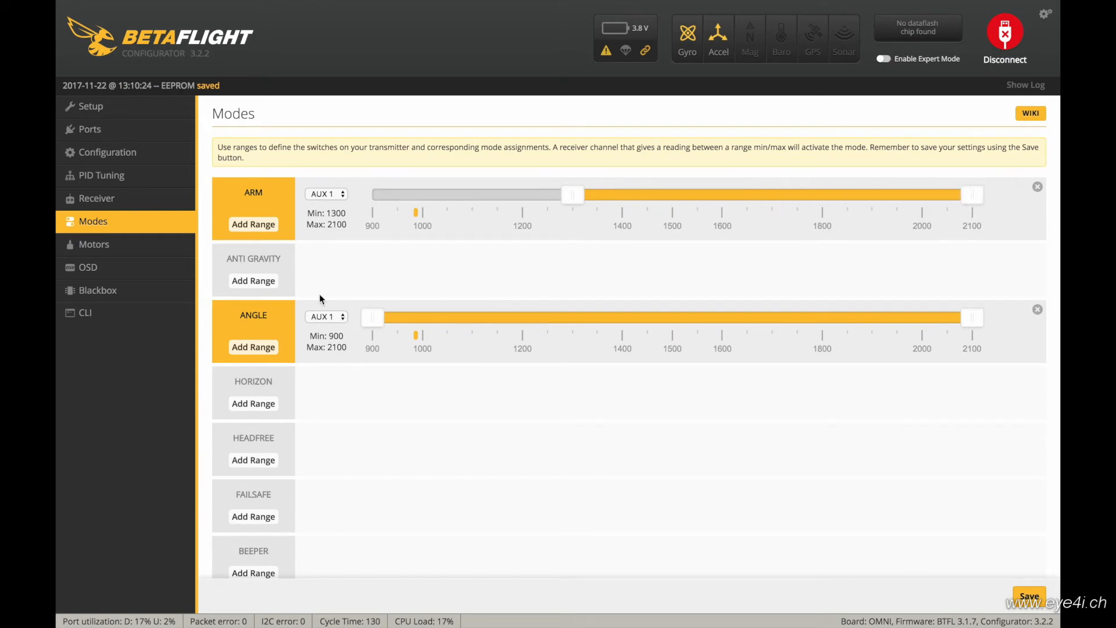
- Set the minimum of the ANGLE mode range on AUX 1 to 1800 and save the modes
{"action": "scroll", "coordinate": [319, 294], "scroll_direction": "down", "scroll_amount": 3}
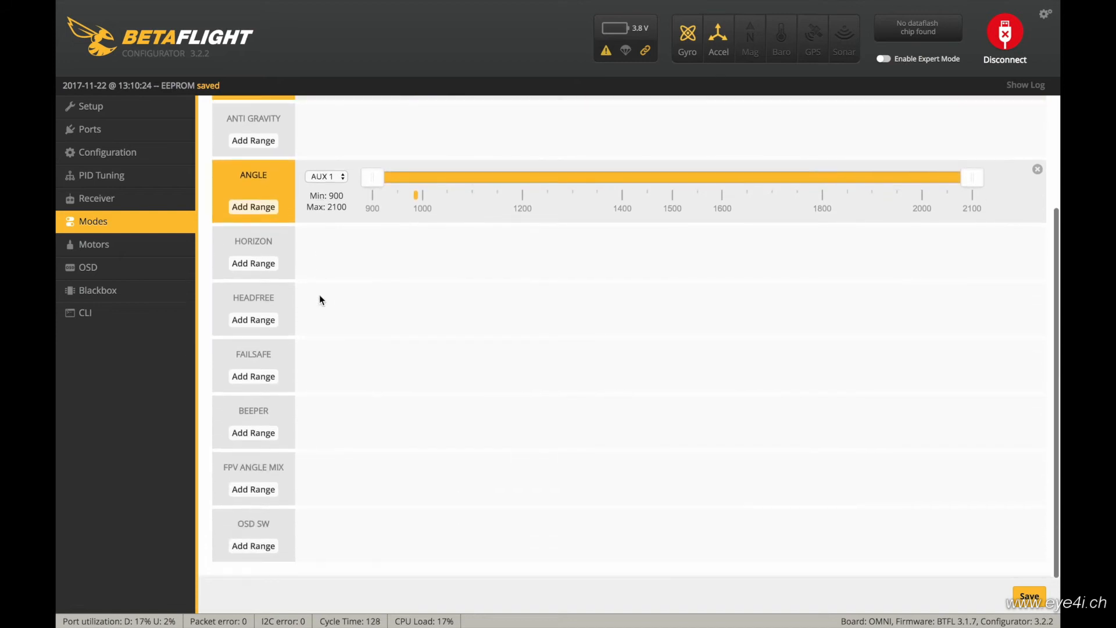
{"action": "scroll", "coordinate": [319, 300], "scroll_direction": "up", "scroll_amount": 3}
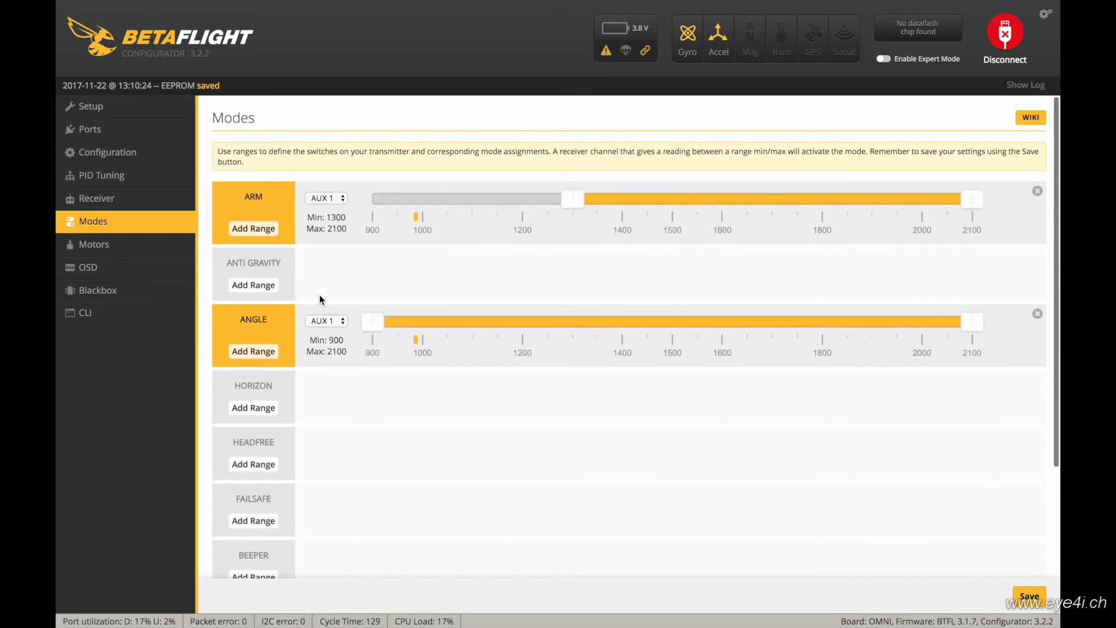
{"action": "left_click_drag", "start_coordinate": [371, 324], "coordinate": [699, 327]}
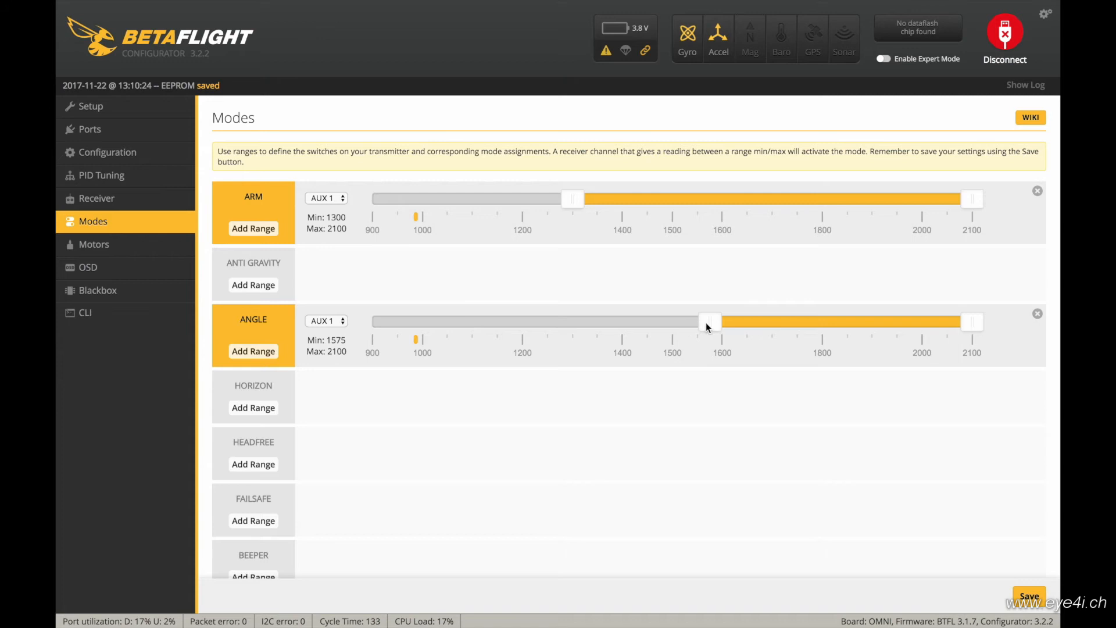
{"action": "scroll", "coordinate": [708, 327], "scroll_direction": "down", "scroll_amount": 3}
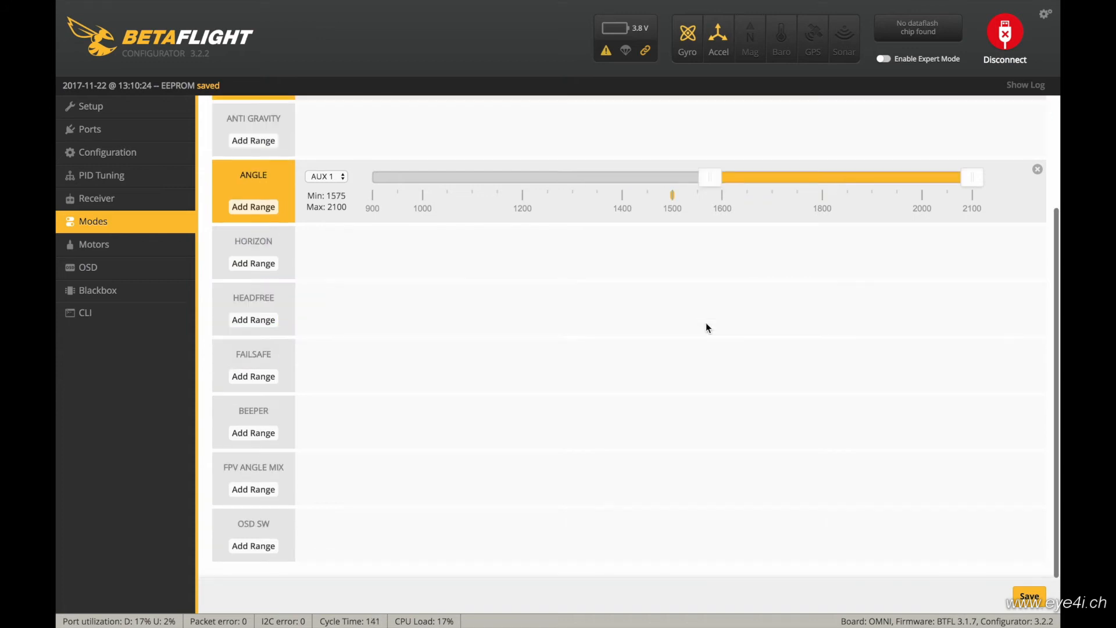
{"action": "left_click_drag", "start_coordinate": [713, 178], "coordinate": [830, 188]}
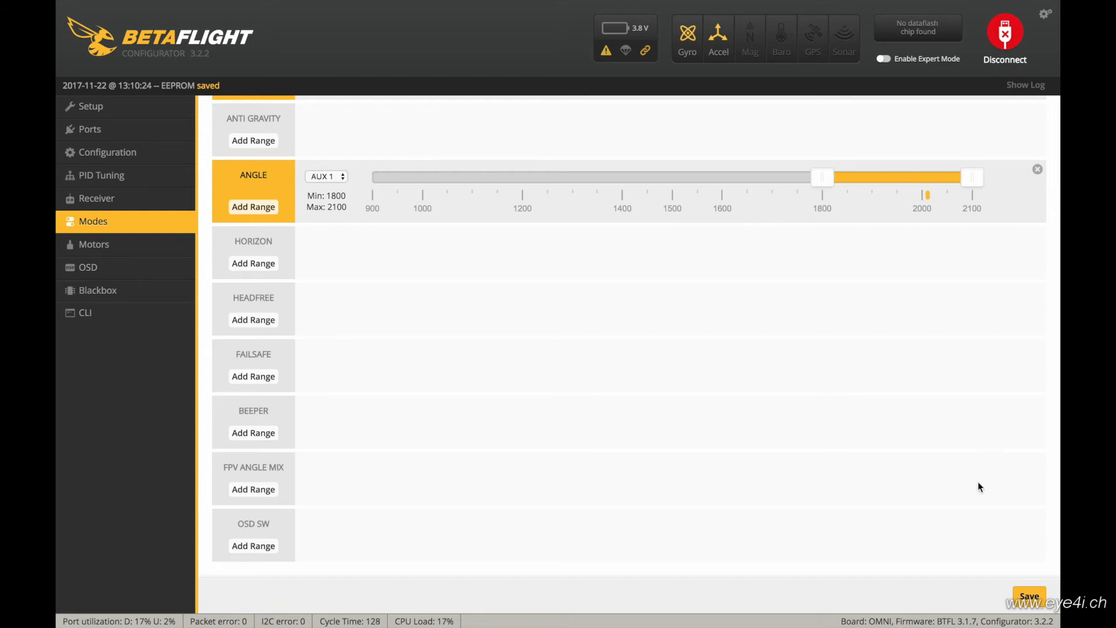
{"action": "left_click", "coordinate": [1030, 596]}
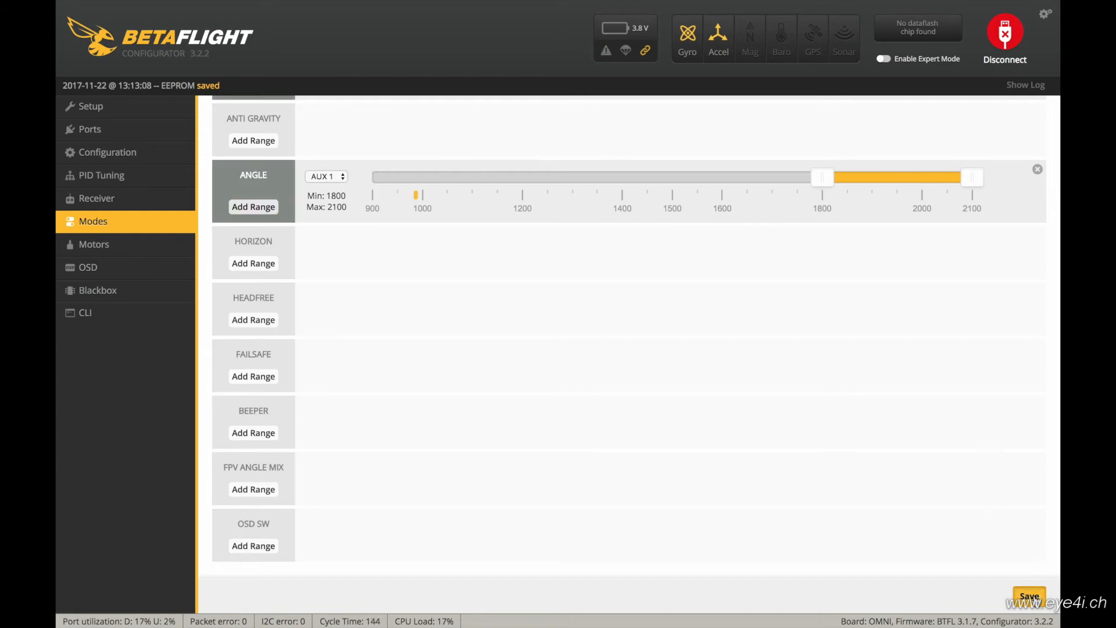
- In the PID tuning settings, raise the shared roll and pitch RC Rate to 1.39
{"action": "left_click", "coordinate": [88, 173]}
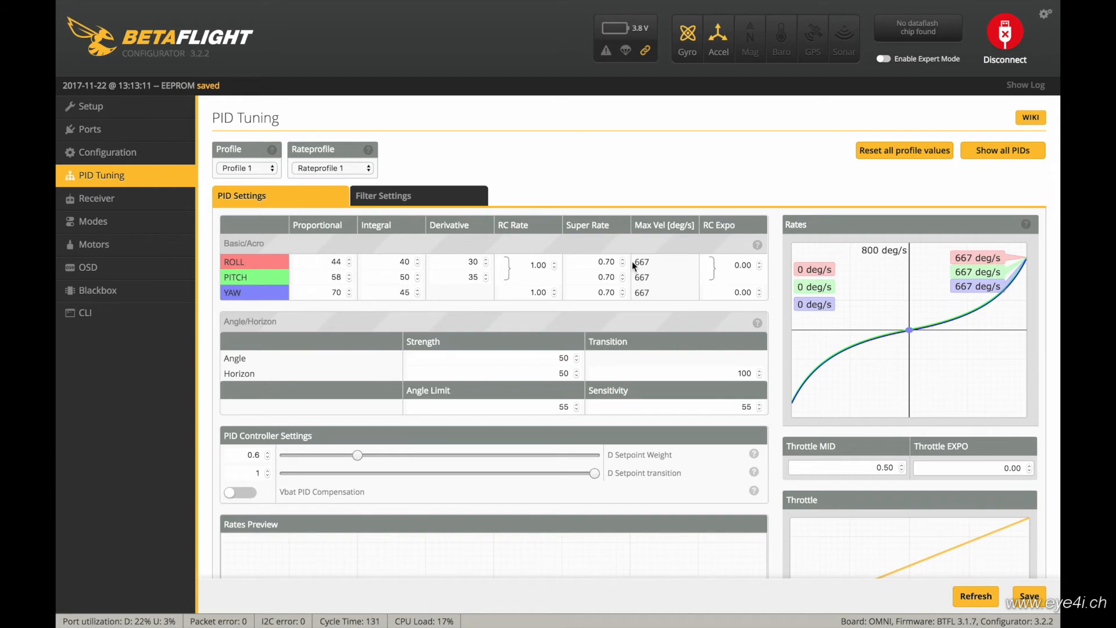
{"action": "left_click", "coordinate": [555, 264]}
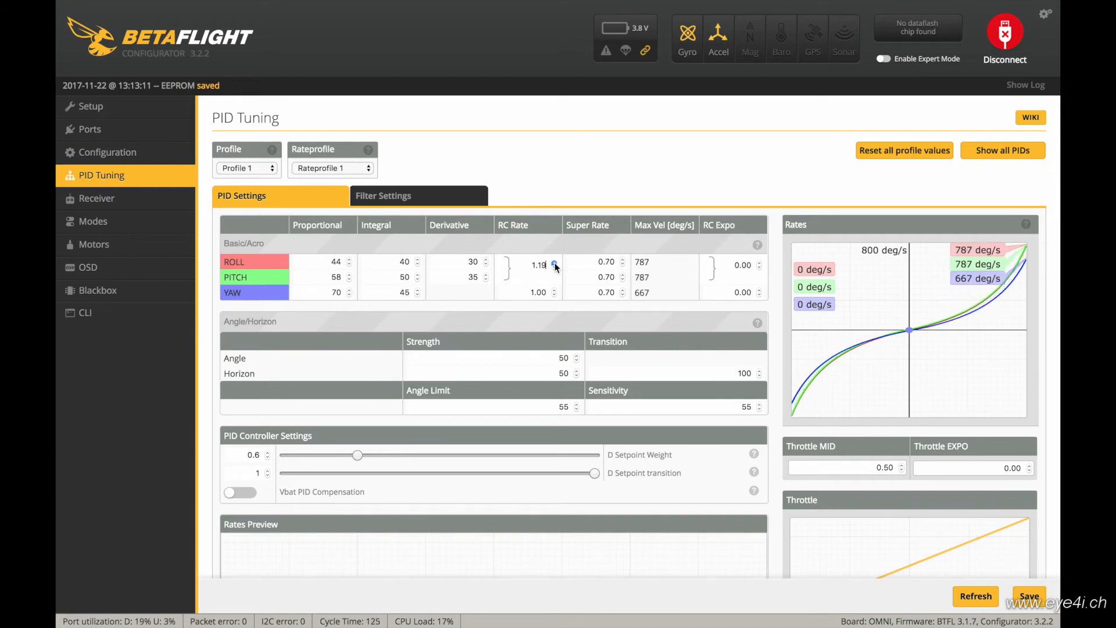
{"action": "left_click", "coordinate": [555, 264]}
{"action": "left_click", "coordinate": [554, 264]}
{"action": "left_click", "coordinate": [555, 264]}
{"action": "left_click", "coordinate": [555, 264]}
{"action": "left_click", "coordinate": [555, 264]}
{"action": "left_click", "coordinate": [555, 264]}
- Set the roll and pitch RC Expo to 0.1 and save the tuning settings
{"action": "left_click", "coordinate": [760, 265]}
{"action": "left_click", "coordinate": [759, 267]}
{"action": "left_click", "coordinate": [760, 267]}
{"action": "left_click", "coordinate": [759, 267]}
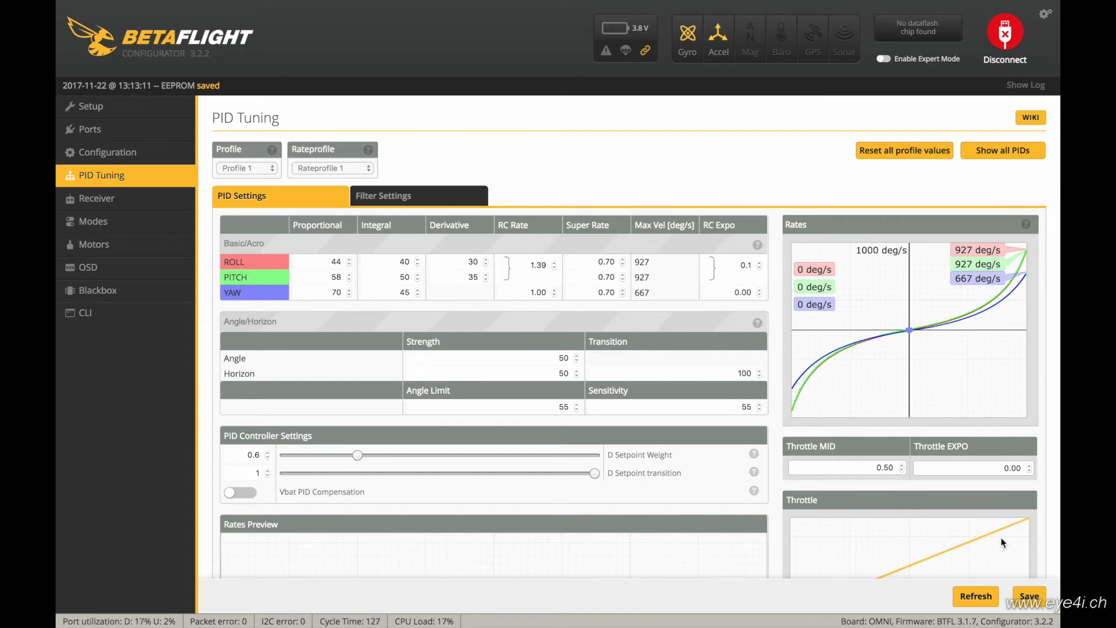
{"action": "left_click", "coordinate": [1029, 596]}
- Enable motor control in the motor test and raise the Master slider slightly to spin up all motors
{"action": "left_click", "coordinate": [128, 248]}
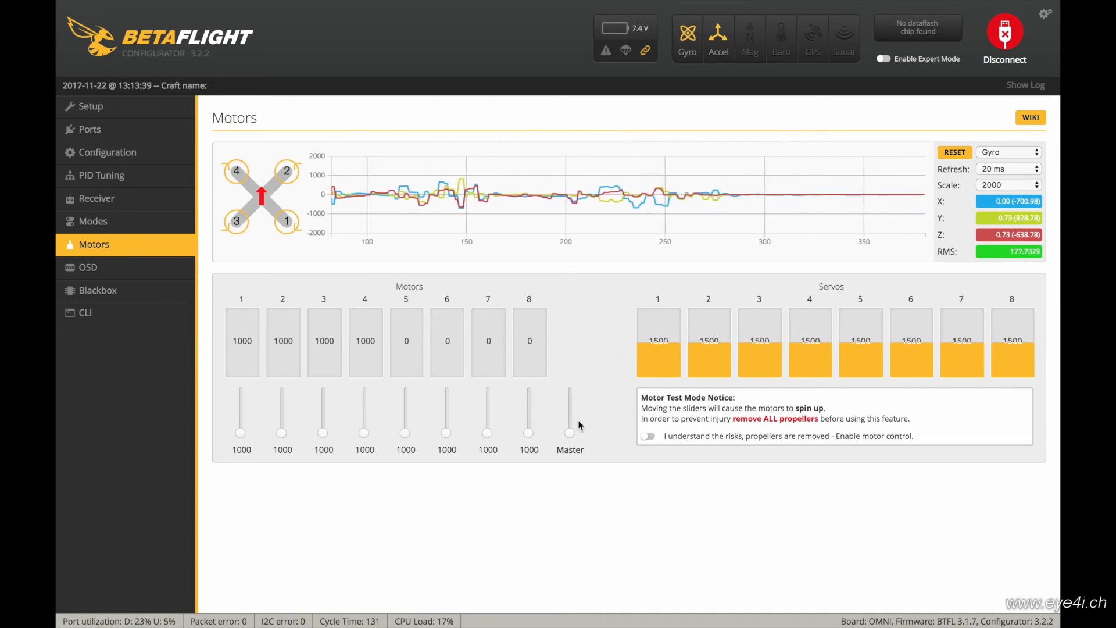
{"action": "left_click", "coordinate": [649, 437]}
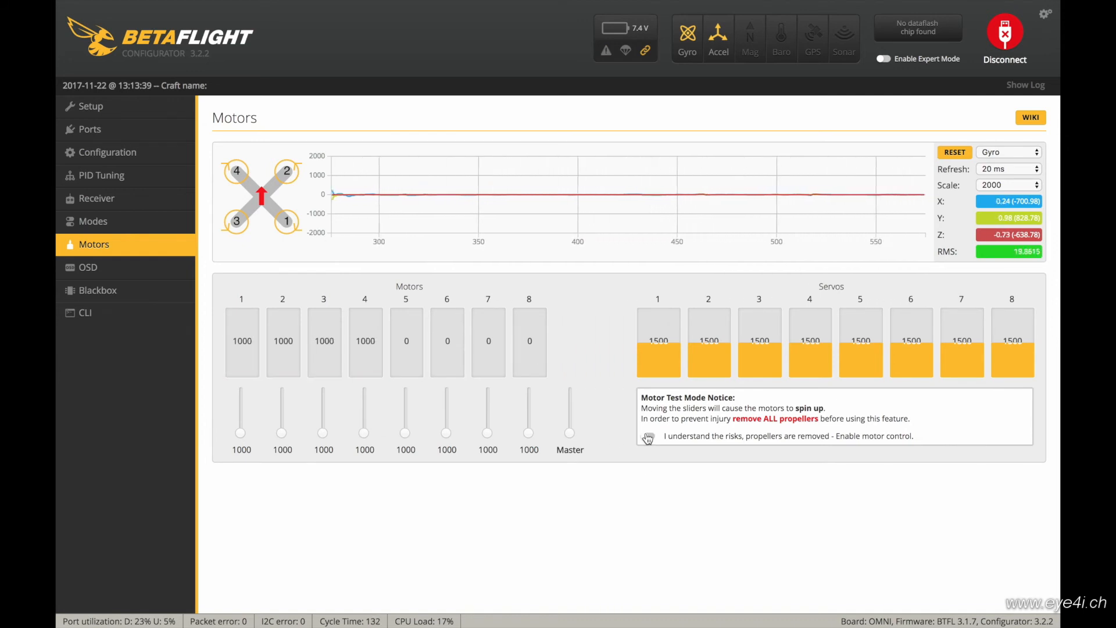
{"action": "left_click_drag", "start_coordinate": [570, 433], "coordinate": [570, 431]}
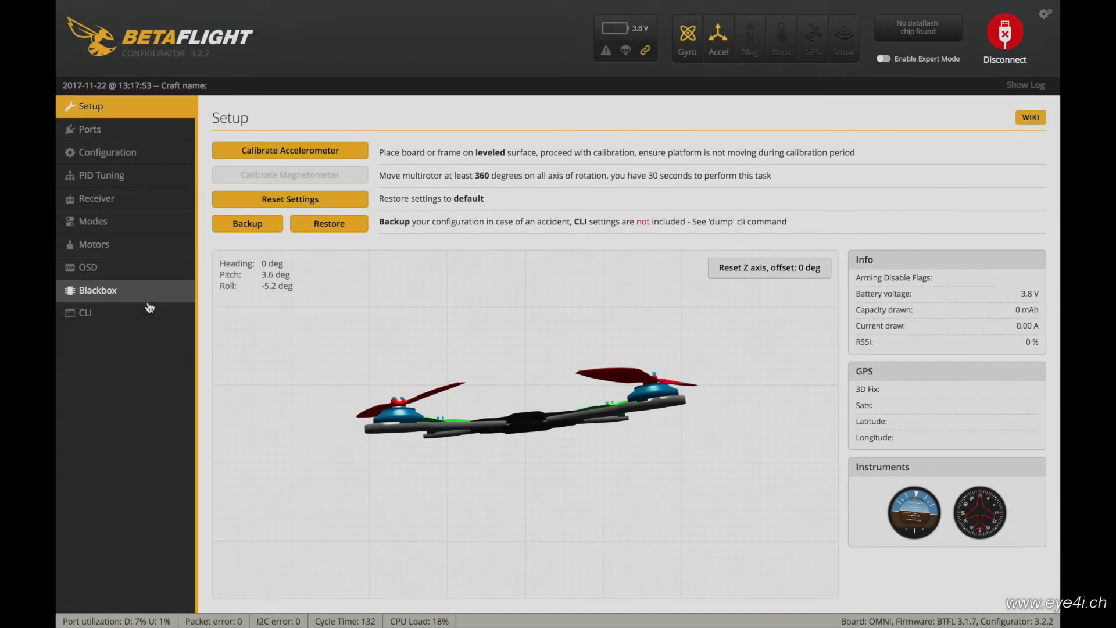
- Run the dump command in the flight controller's CLI to output the full configuration
{"action": "left_click", "coordinate": [147, 313]}
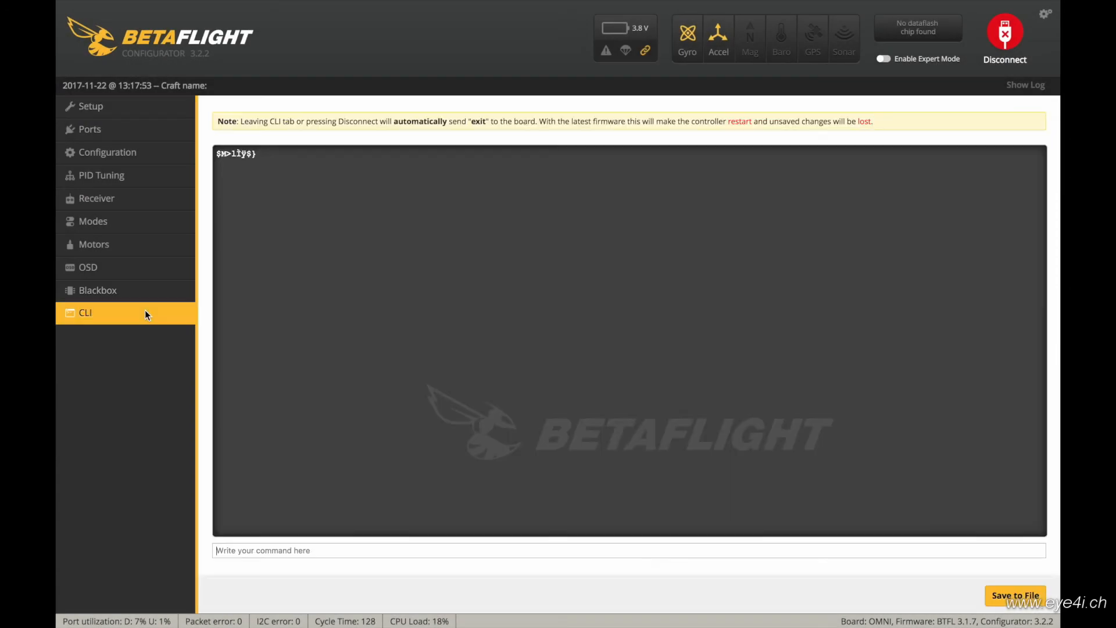
{"action": "type", "text": "d"}
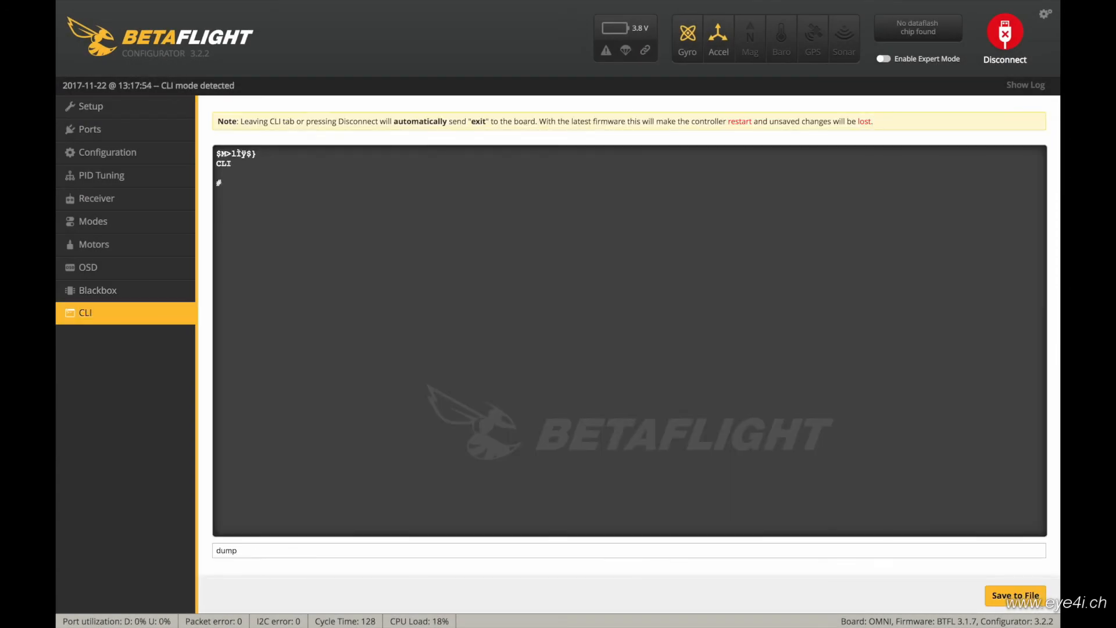
{"action": "type", "text": "ump"}
{"action": "key", "text": "Return"}
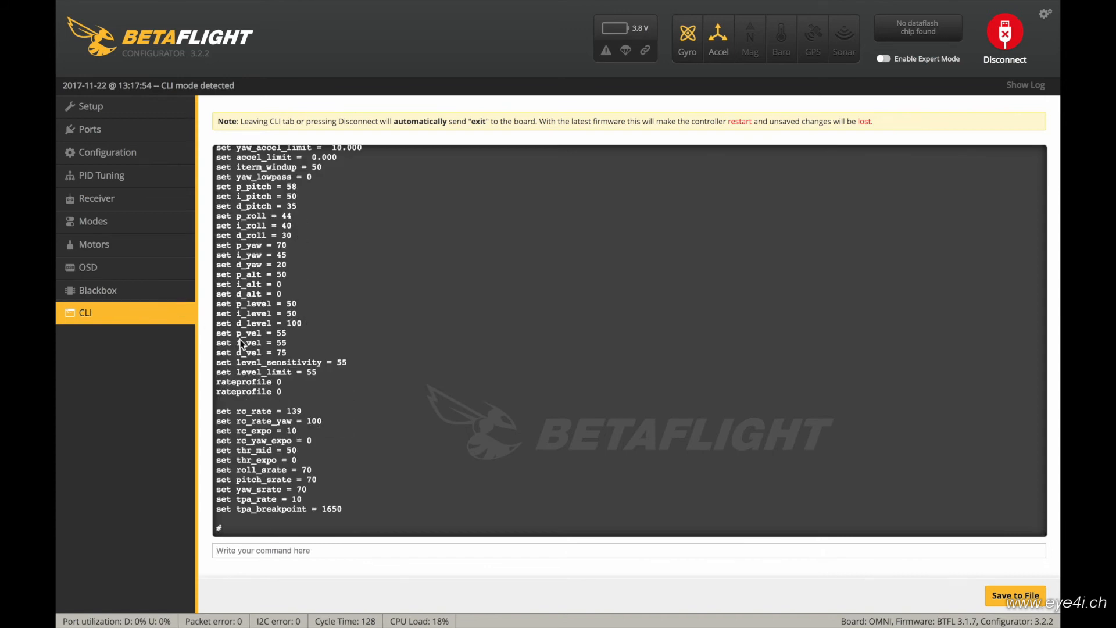
- Copy the whole CLI dump output, switch to MacDown and paste it into a new document
{"action": "key", "text": "ctrl+a"}
{"action": "key", "text": "ctrl+Right"}
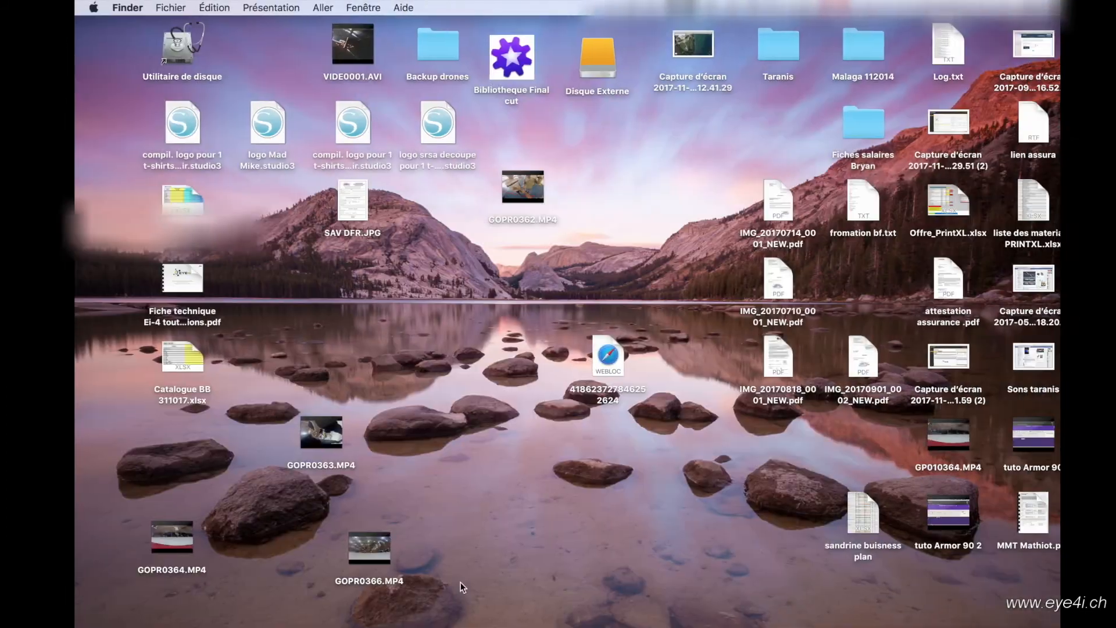
{"action": "mouse_move", "coordinate": [960, 613]}
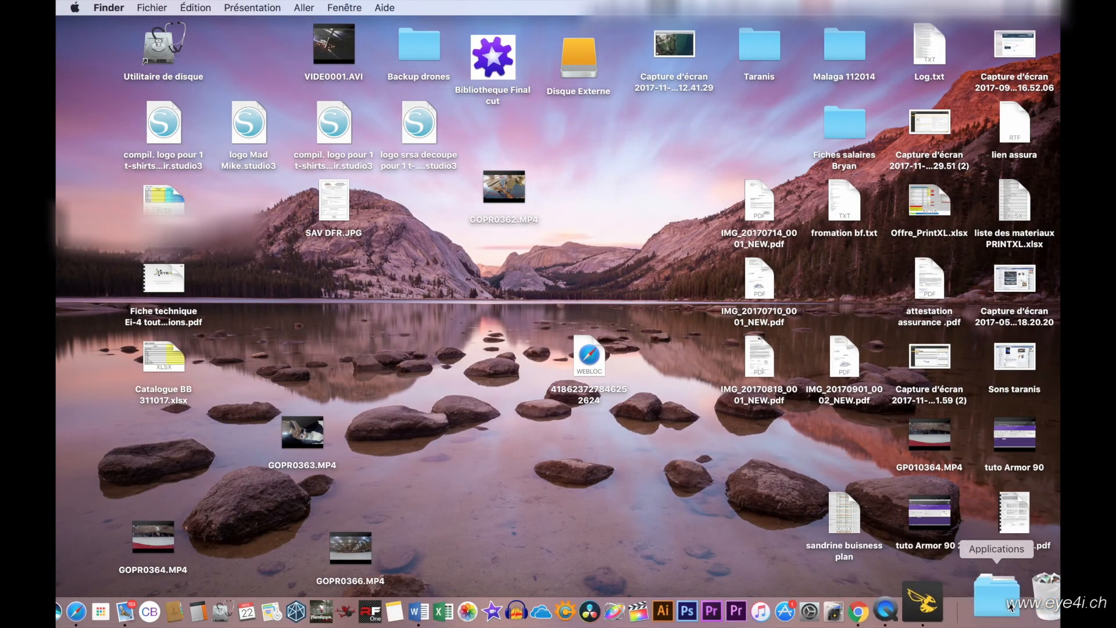
{"action": "left_click", "coordinate": [1001, 605]}
{"action": "scroll", "coordinate": [843, 364], "scroll_direction": "down", "scroll_amount": 5}
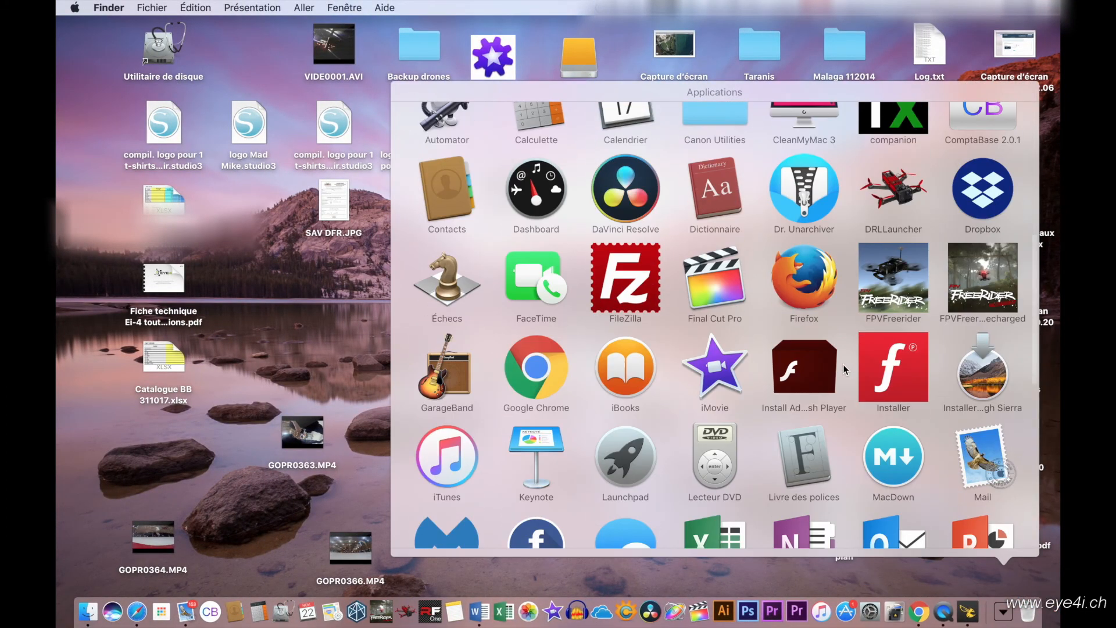
{"action": "left_click", "coordinate": [900, 453]}
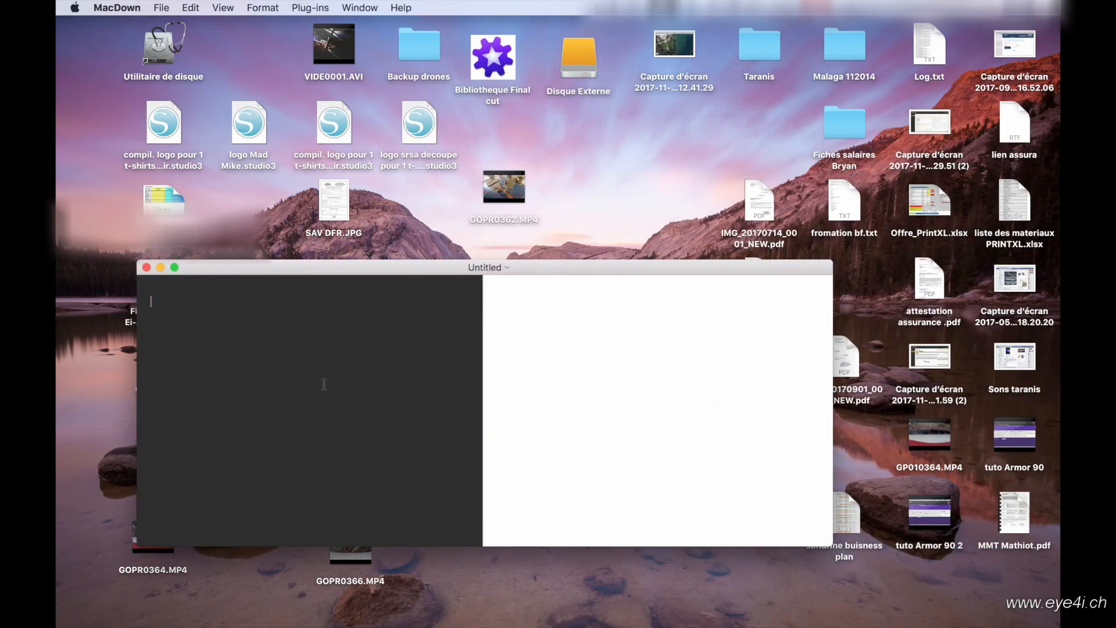
{"action": "key", "text": "super+v"}
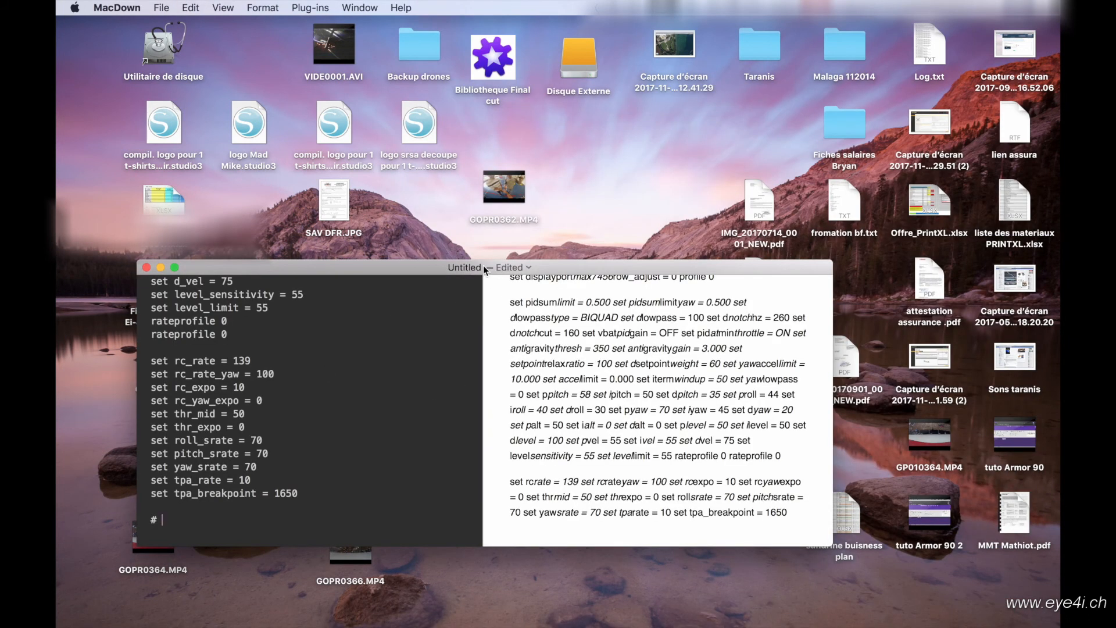
- Save the document on the Desktop as "dump Armor 90" and close it
{"action": "left_click", "coordinate": [504, 267]}
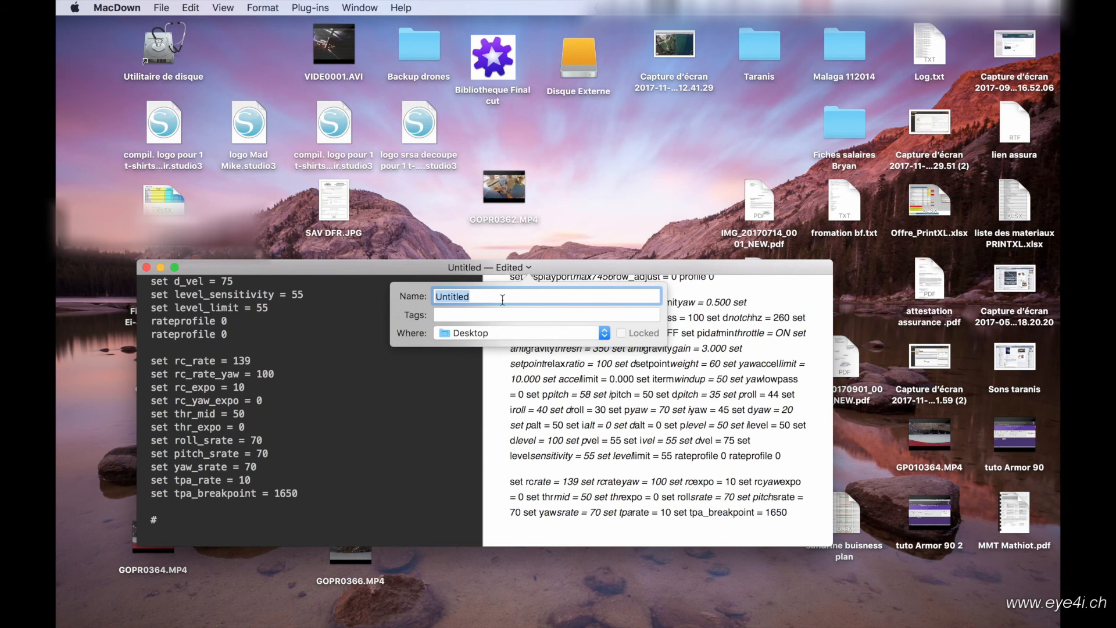
{"action": "type", "text": "dump Armor 90"}
{"action": "key", "text": "Return"}
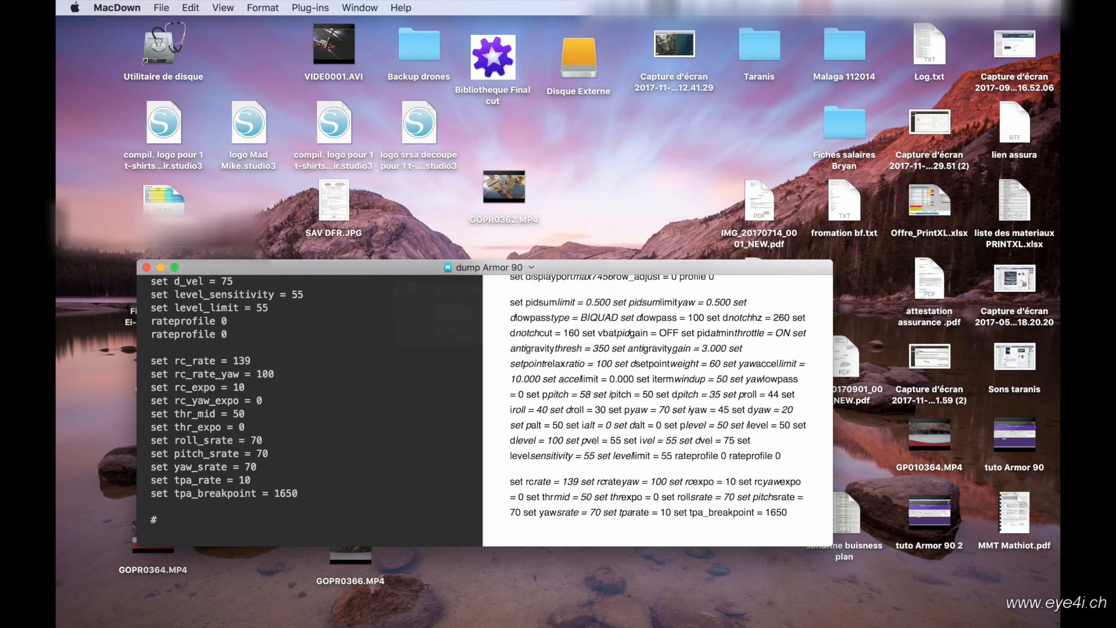
{"action": "left_click", "coordinate": [147, 268]}
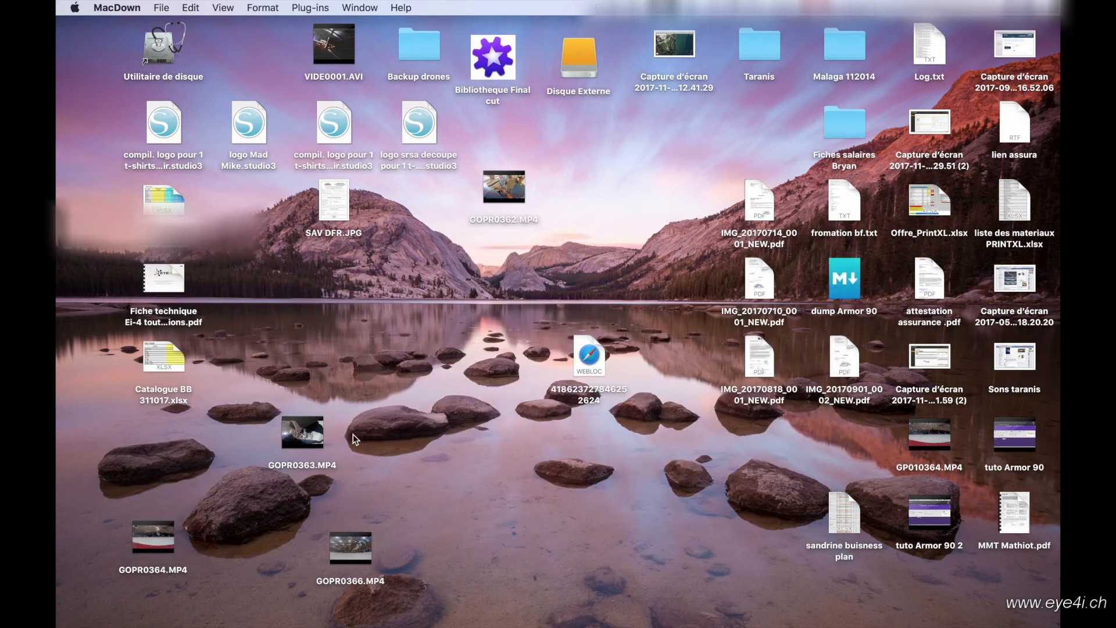
- Reopen the dump Armor 90 file, copy all its text, and paste it into the Betaflight CLI command line
{"action": "double_click", "coordinate": [831, 270]}
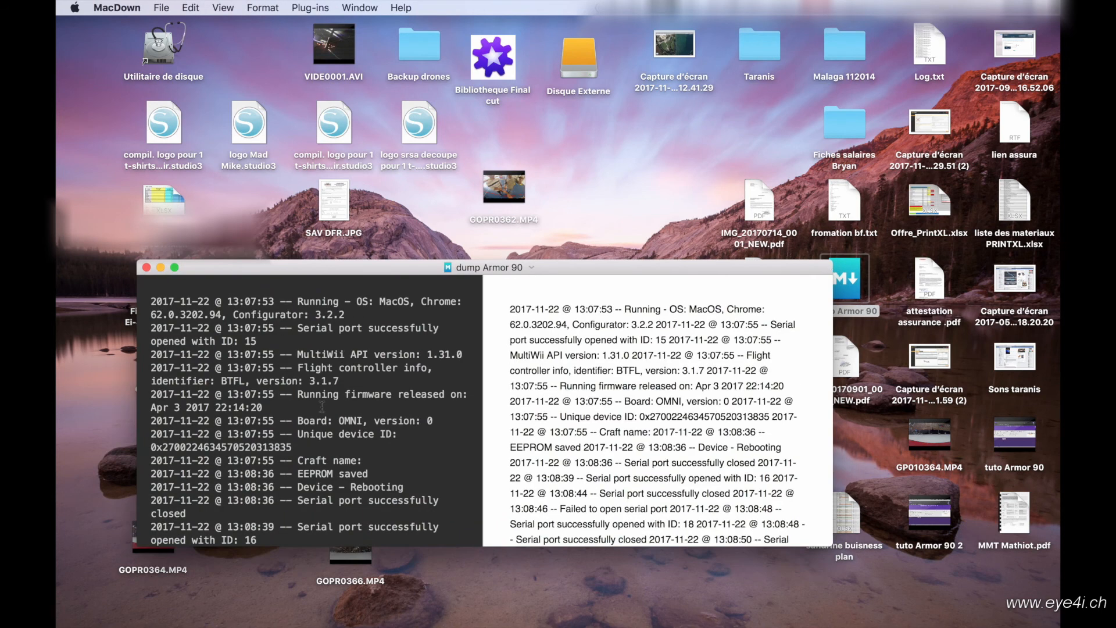
{"action": "key", "text": "super+a"}
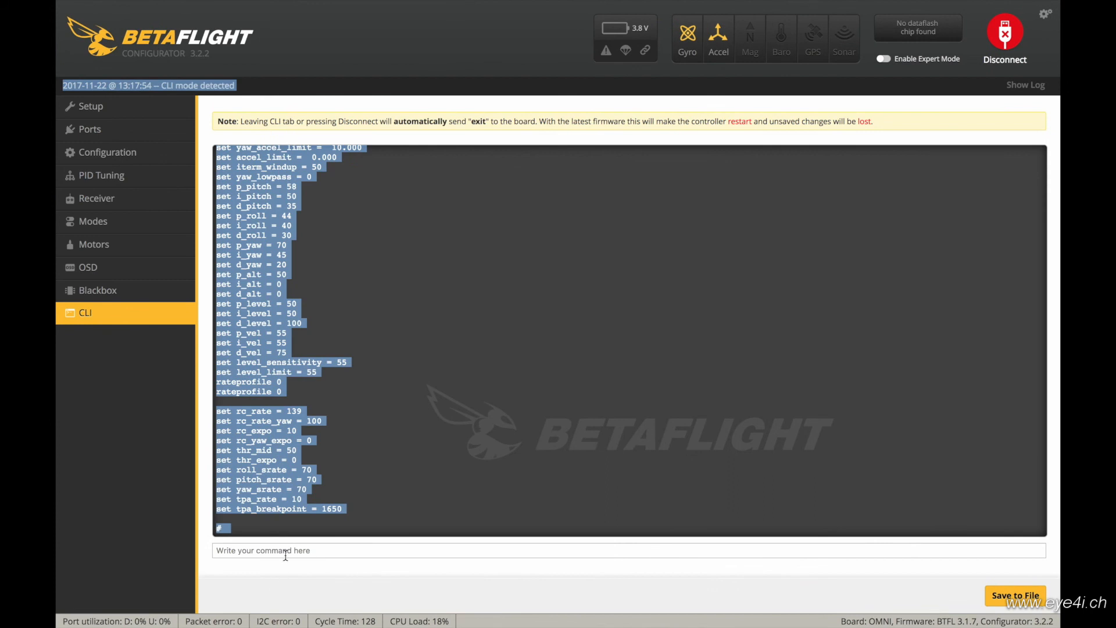
{"action": "left_click", "coordinate": [286, 552]}
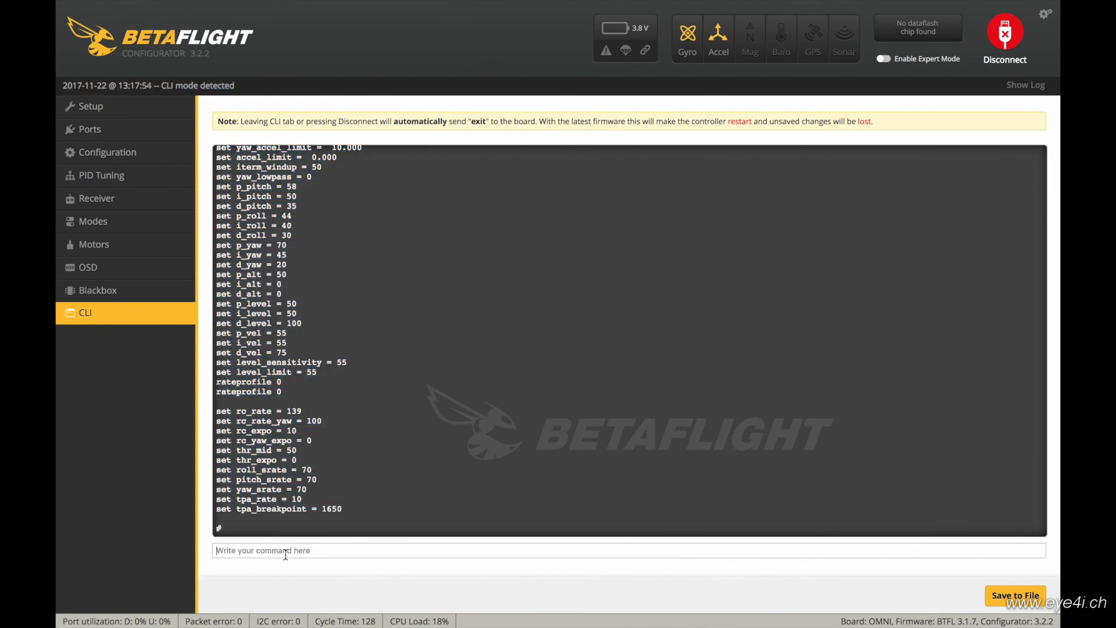
{"action": "type", "text": "#"}
{"action": "key", "text": "super+v"}
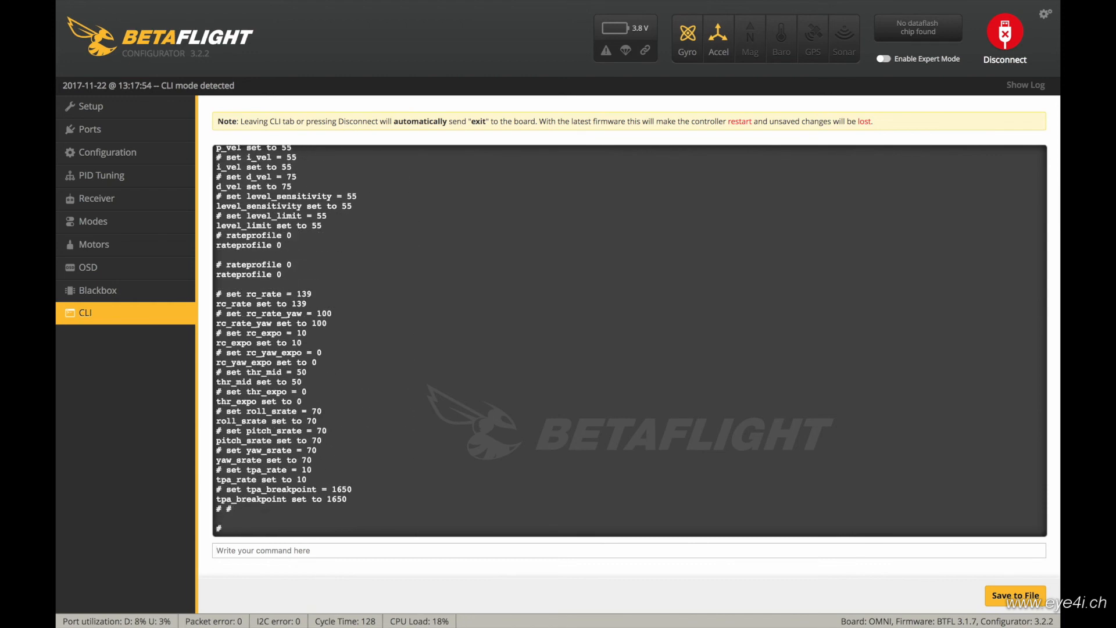
- Run the save command in the CLI and reconnect to the flight controller
{"action": "type", "text": "save"}
{"action": "key", "text": "Return"}
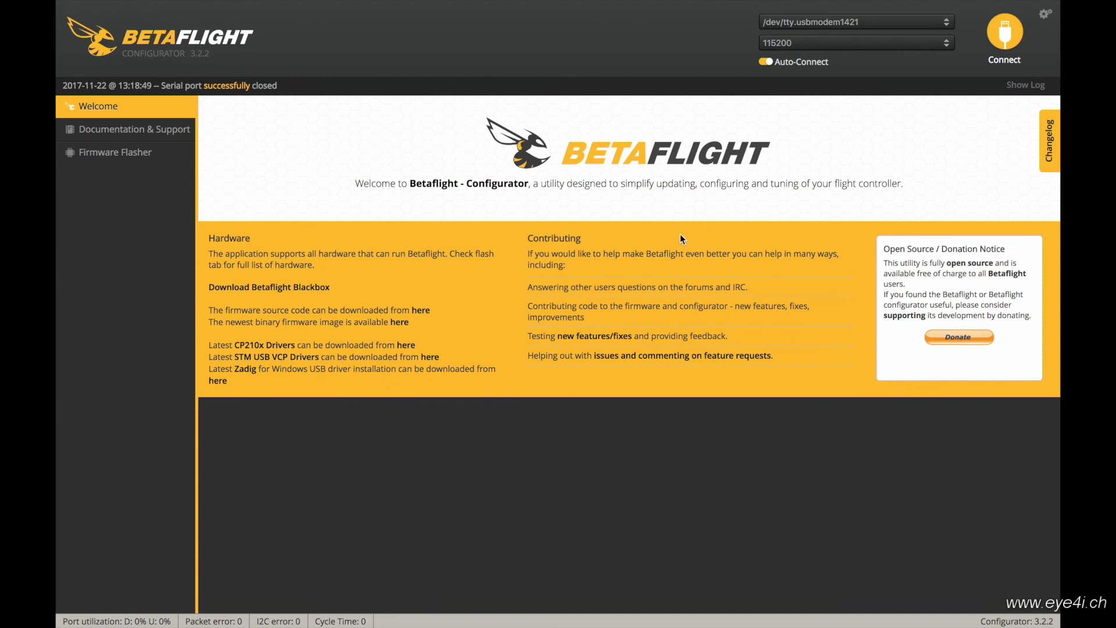
{"action": "left_click", "coordinate": [997, 35]}
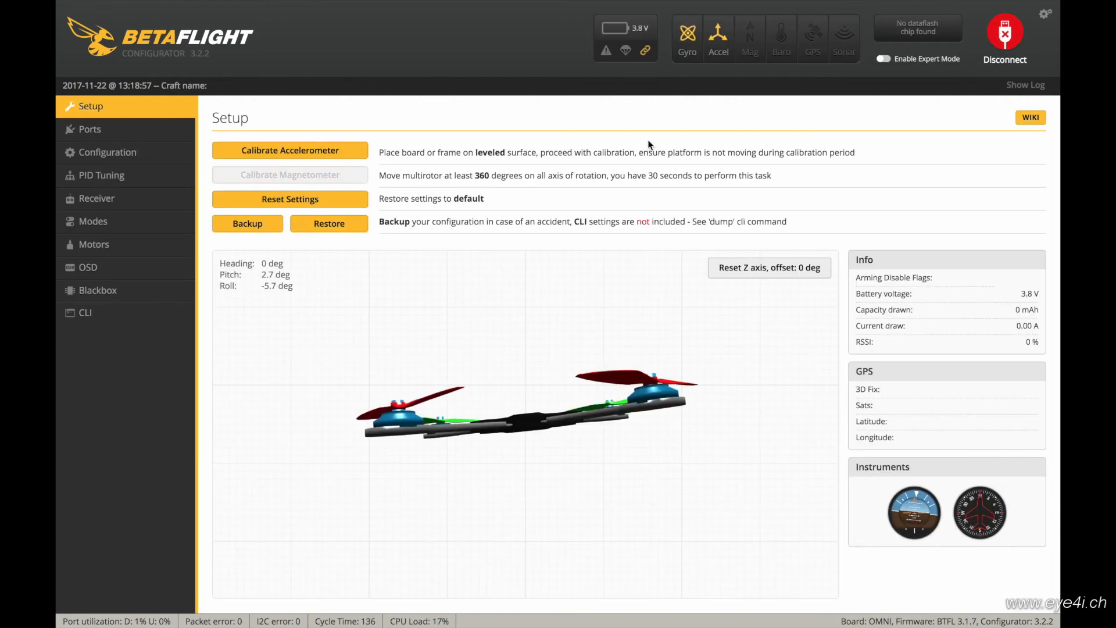